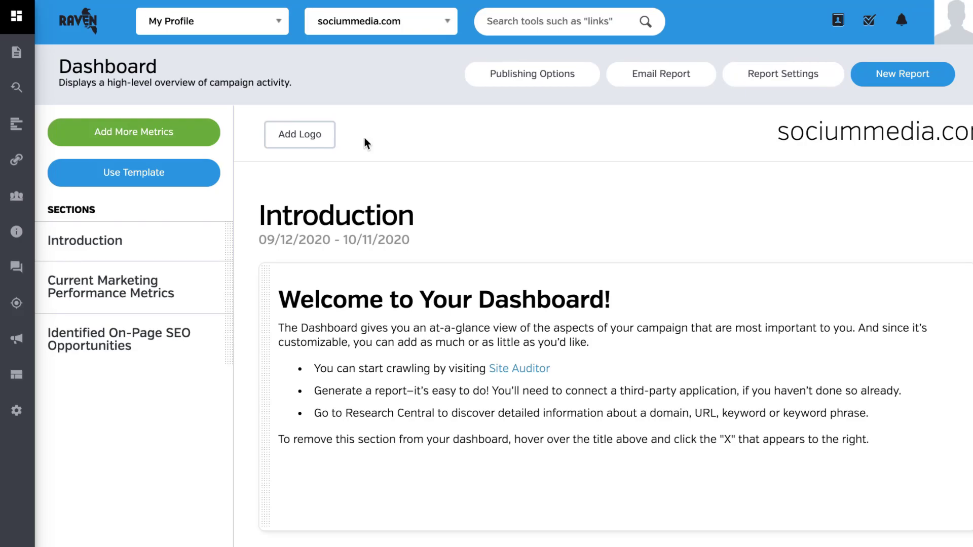
Create a new report and add the Google Analytics Summary widgets (Overview, All Traffic, All Referrals, Goals).
click(79, 42)
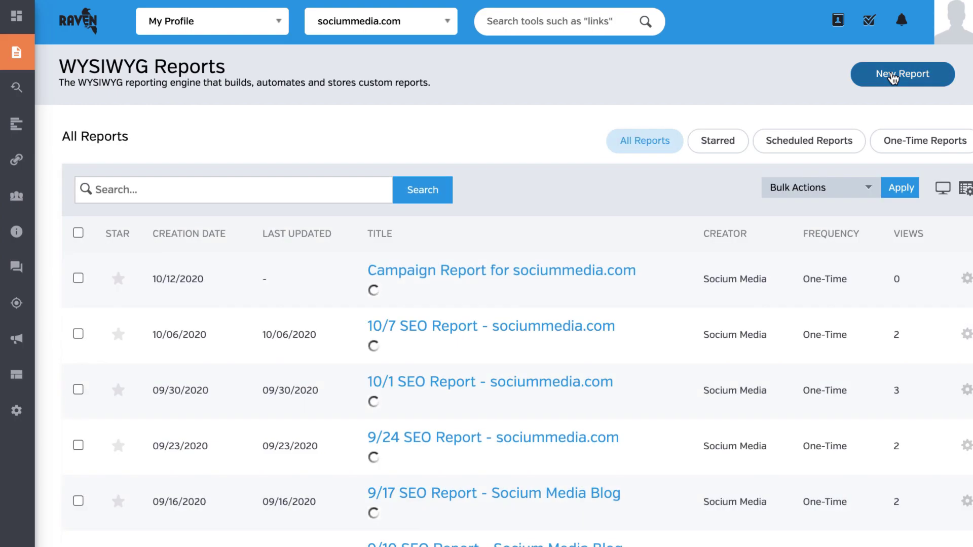
click(893, 79)
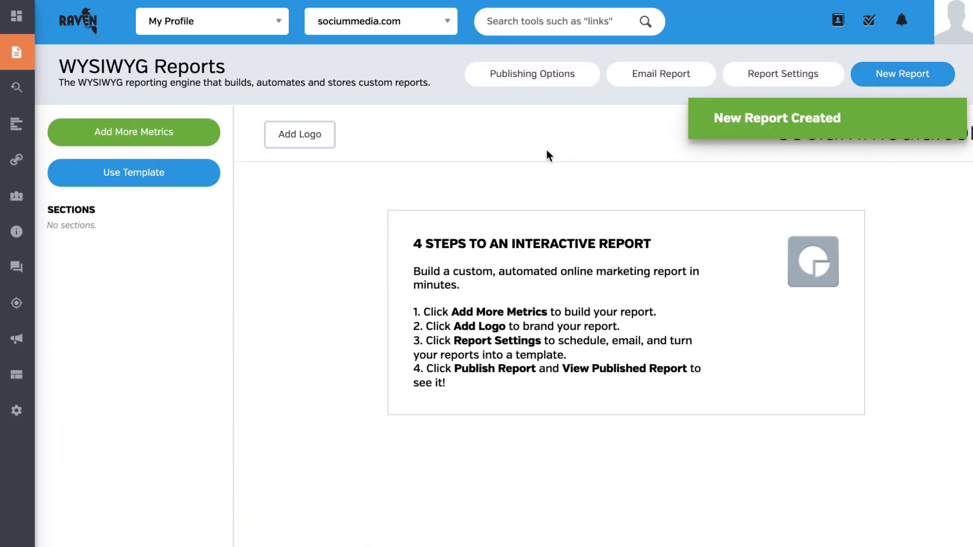
click(182, 143)
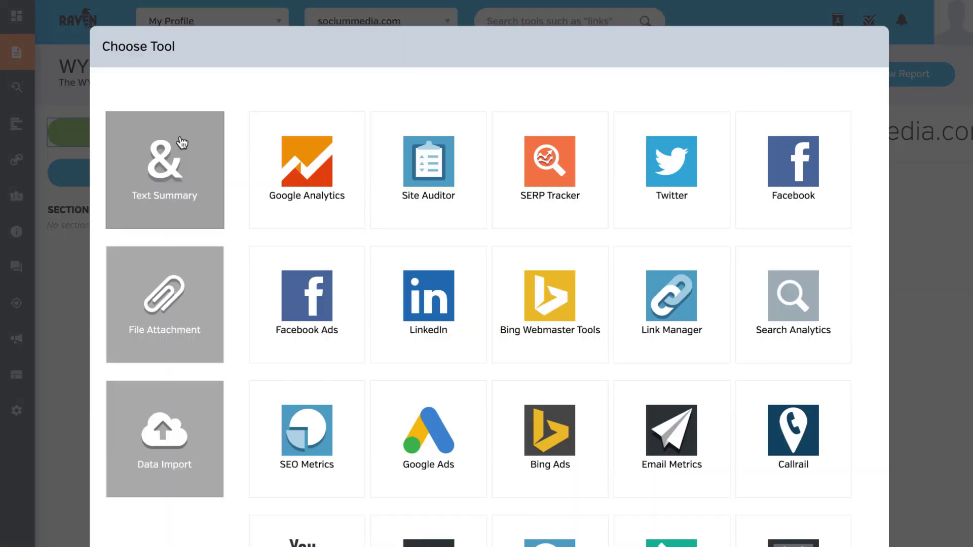
click(324, 162)
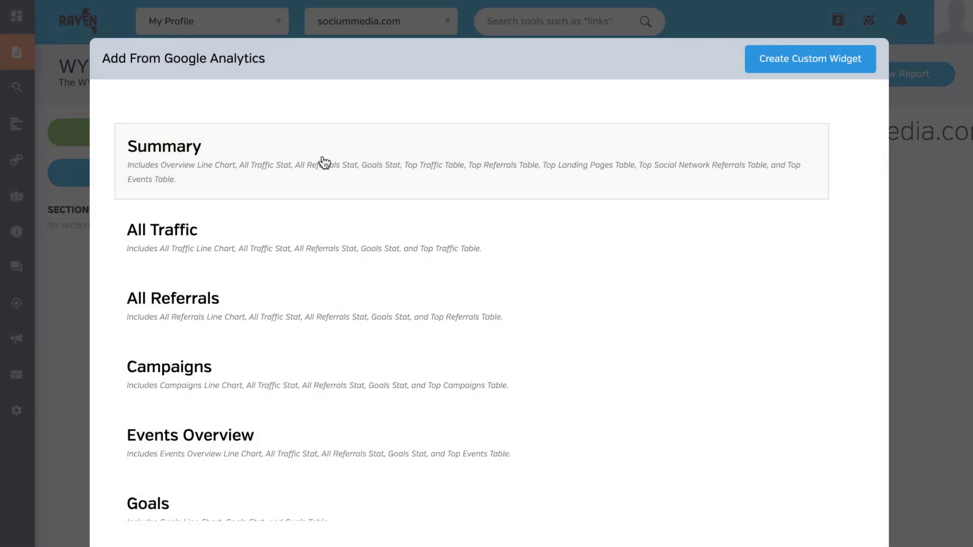
click(438, 162)
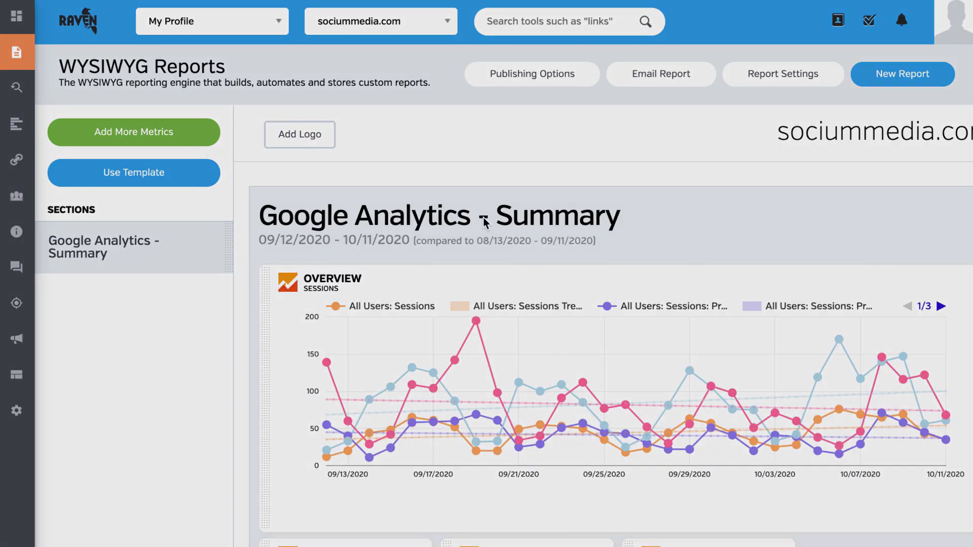
Rename the report section to 'Organic Traffic'.
click(483, 217)
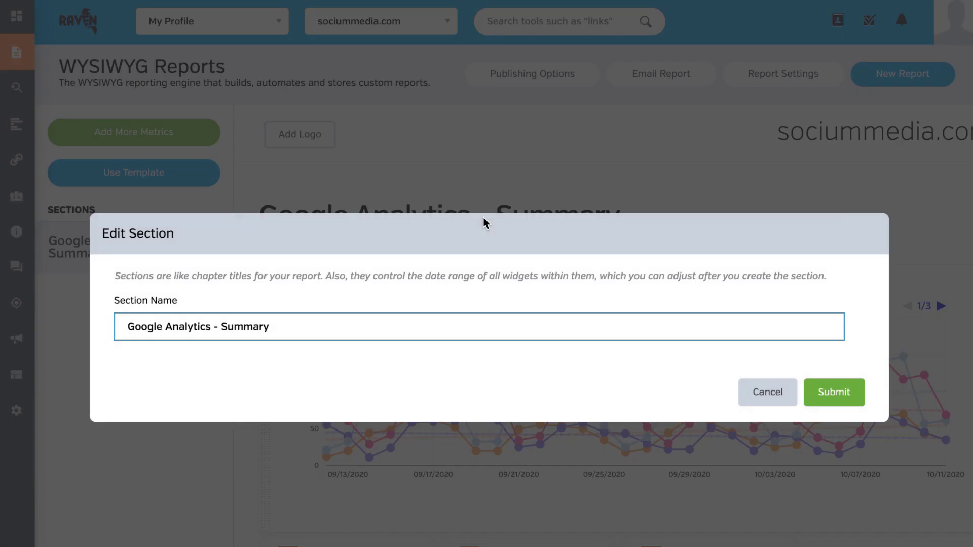
key(ctrl+shift+Left)
key(ctrl+shift+Left)
key(ctrl+shift+Left)
key(ctrl+shift+Left)
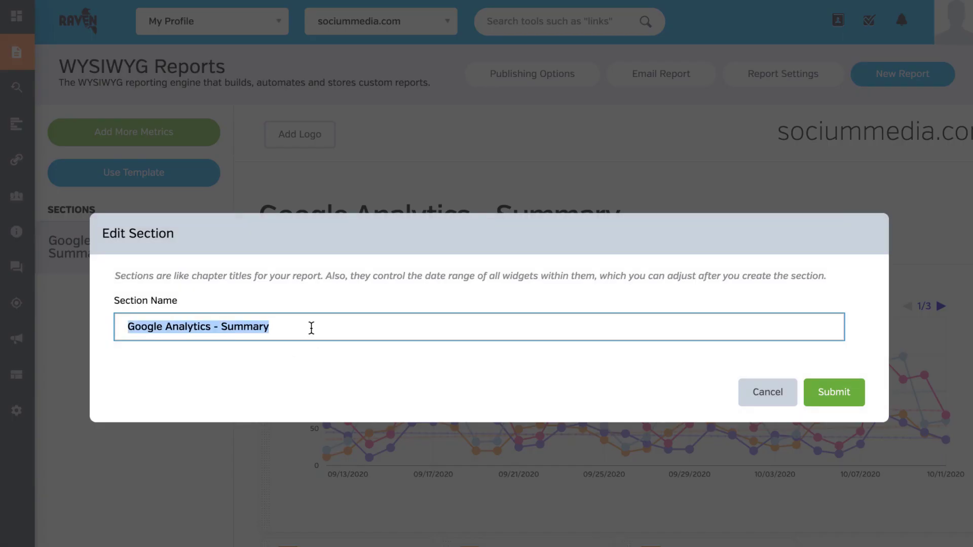
text(Organic Tr)
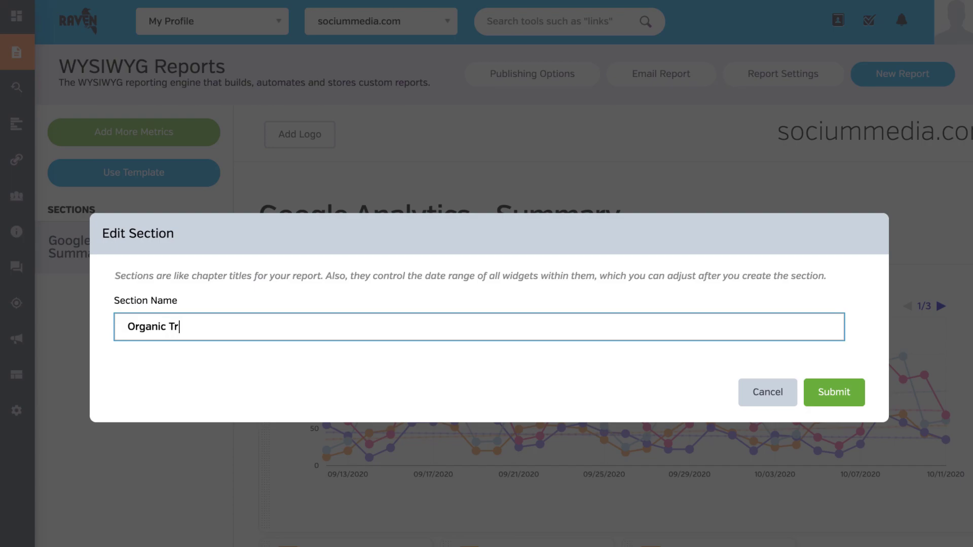
text(affic)
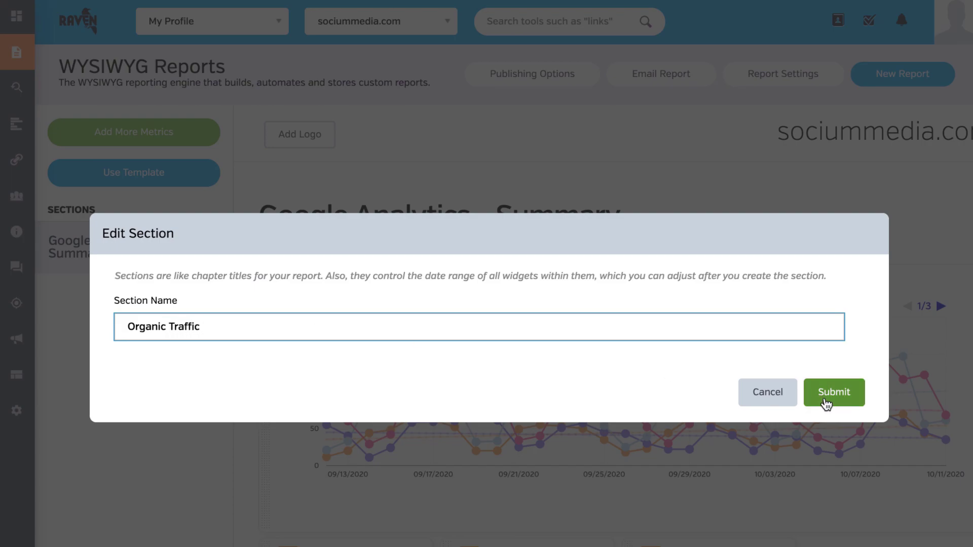
click(826, 400)
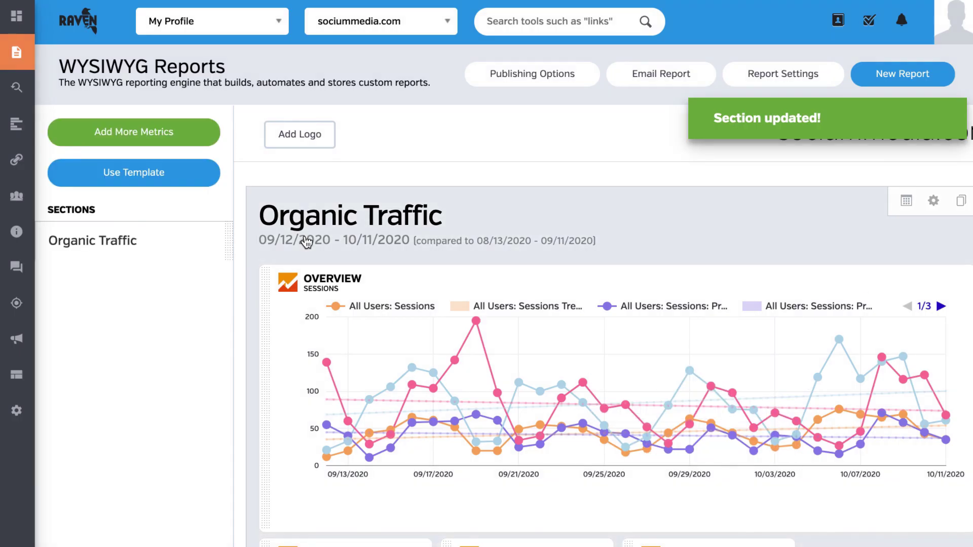
Set the section's date range to Last Month (09/01–09/30/2020), compared with the prior month.
click(306, 240)
click(297, 299)
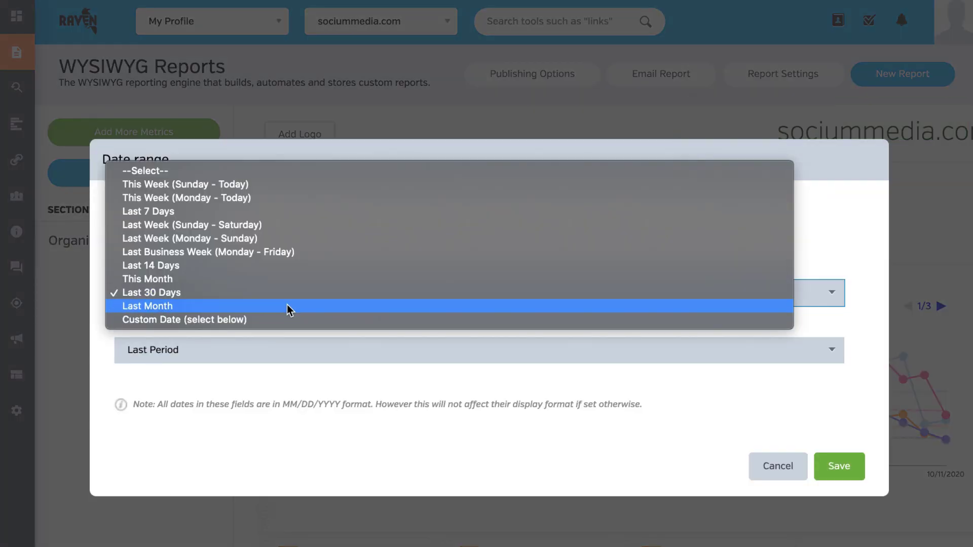
click(247, 325)
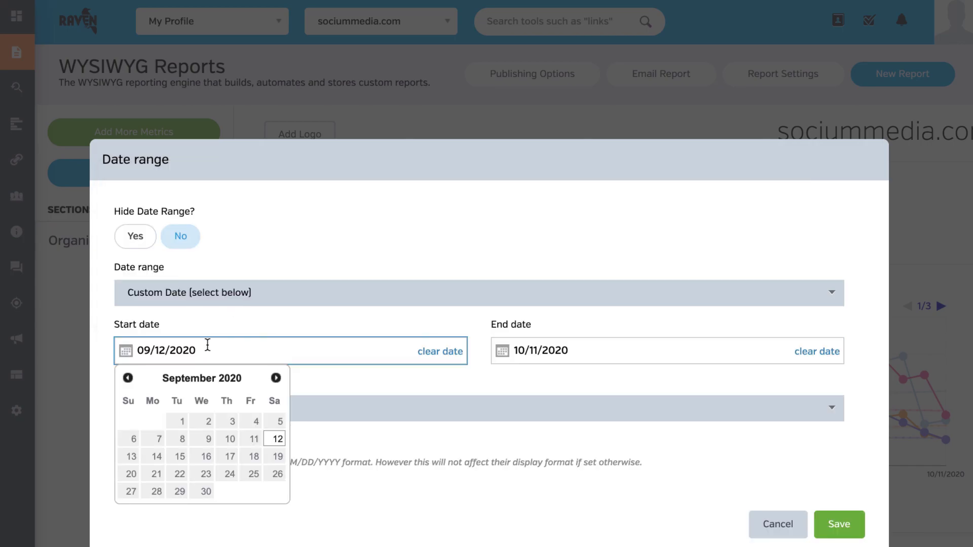
click(272, 299)
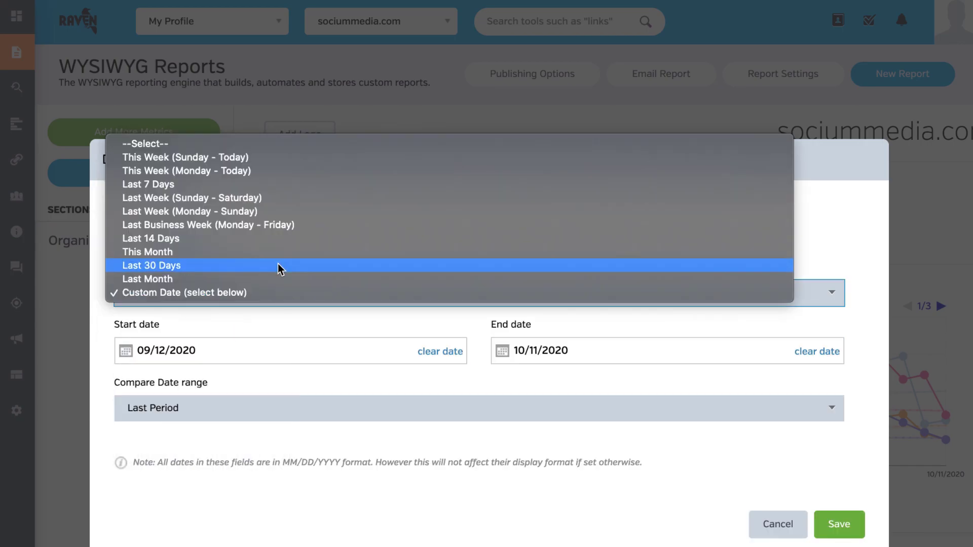
click(276, 277)
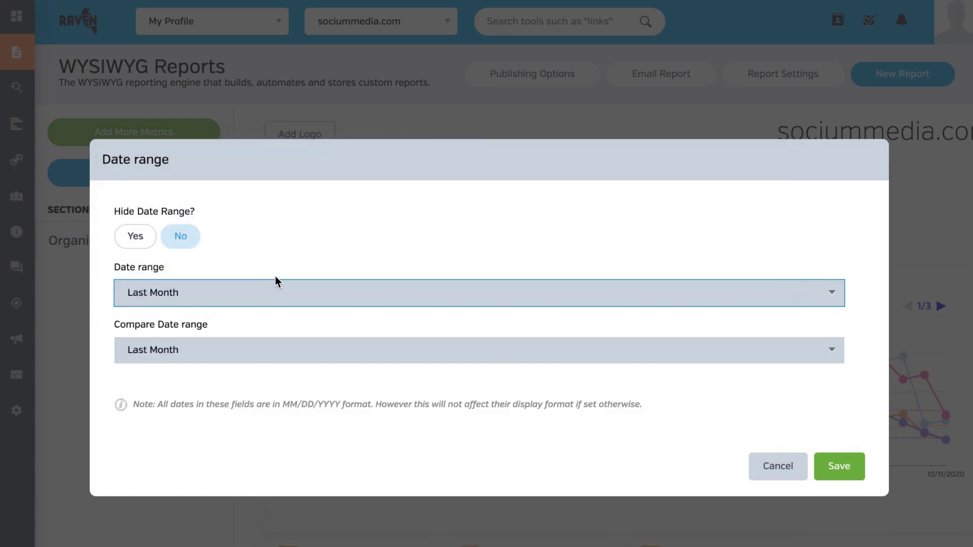
key(Return)
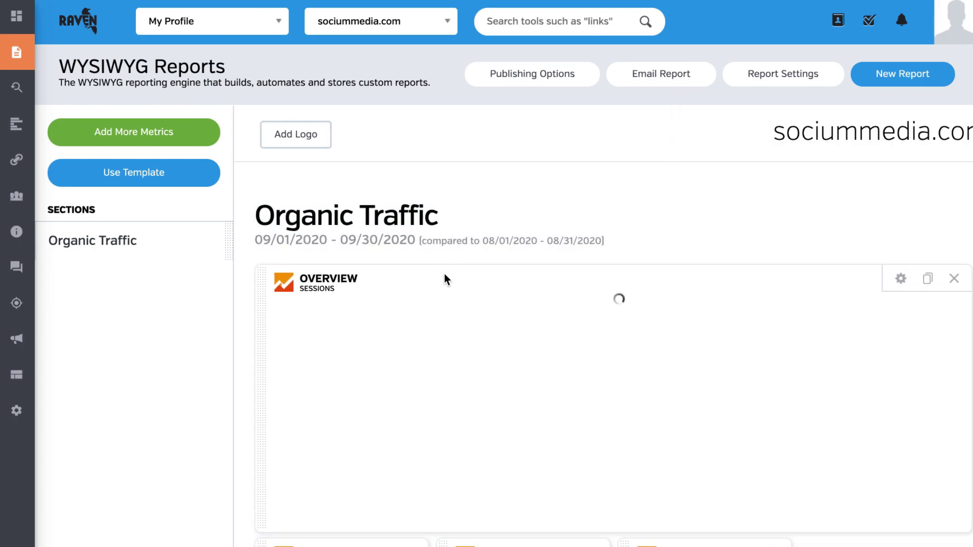
Set the Overview chart to the Organic Traffic segment with weekly plotting frequency.
click(902, 279)
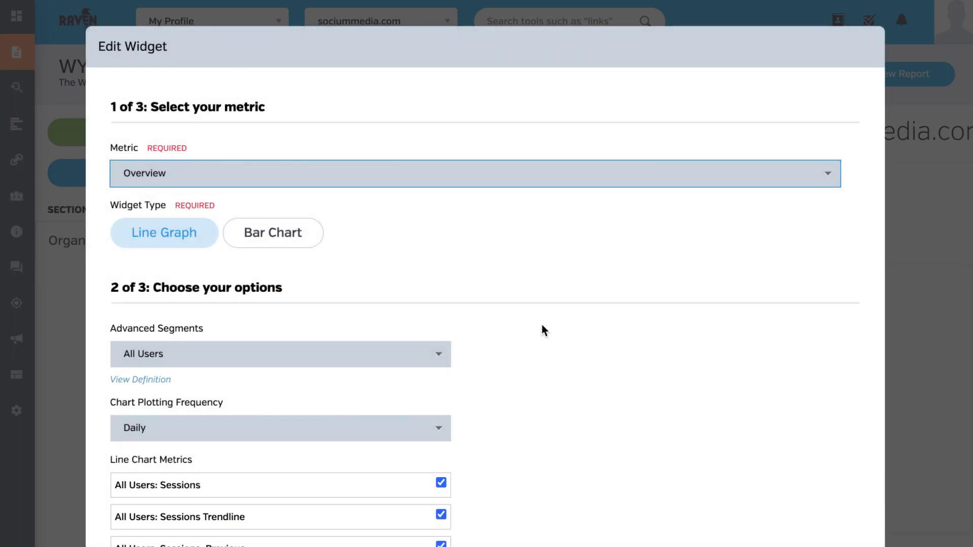
scroll(542, 331, down, 4)
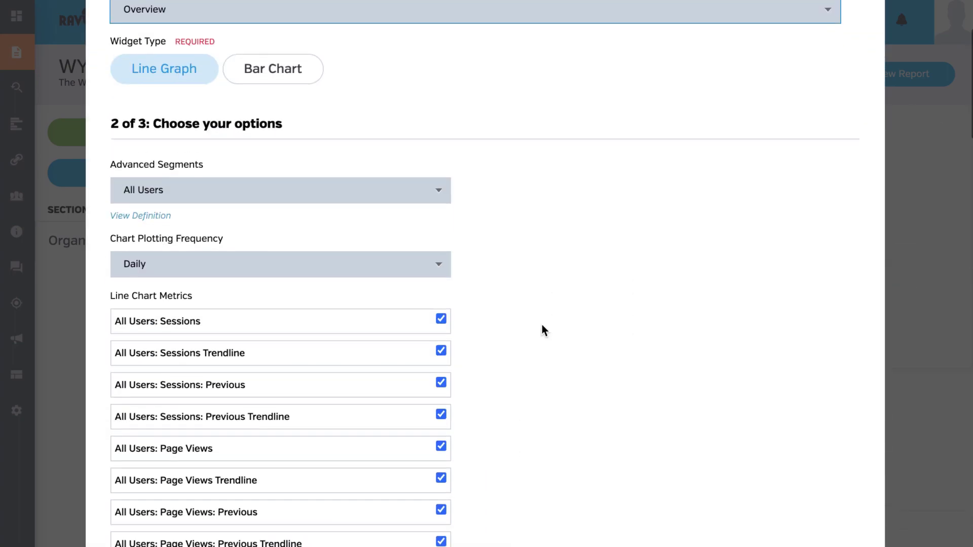
click(150, 191)
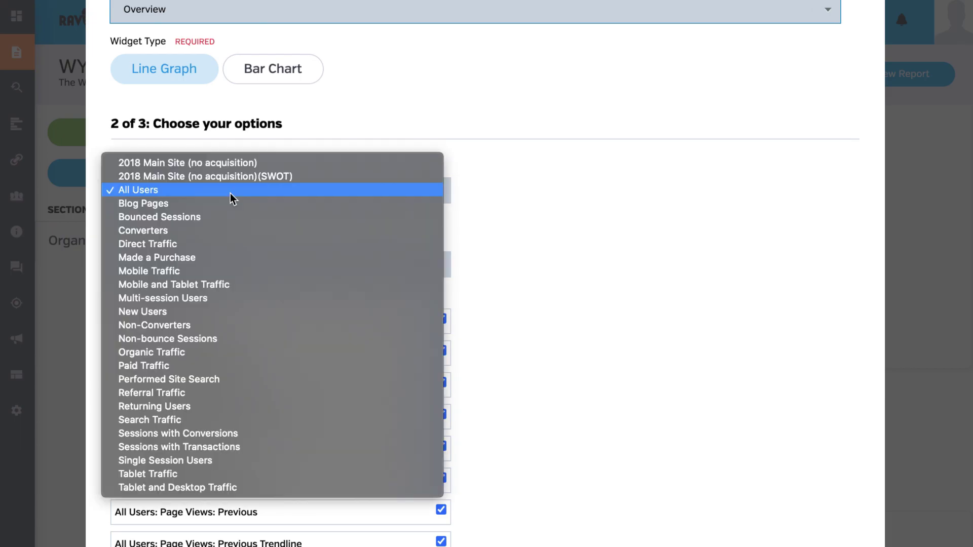
click(194, 355)
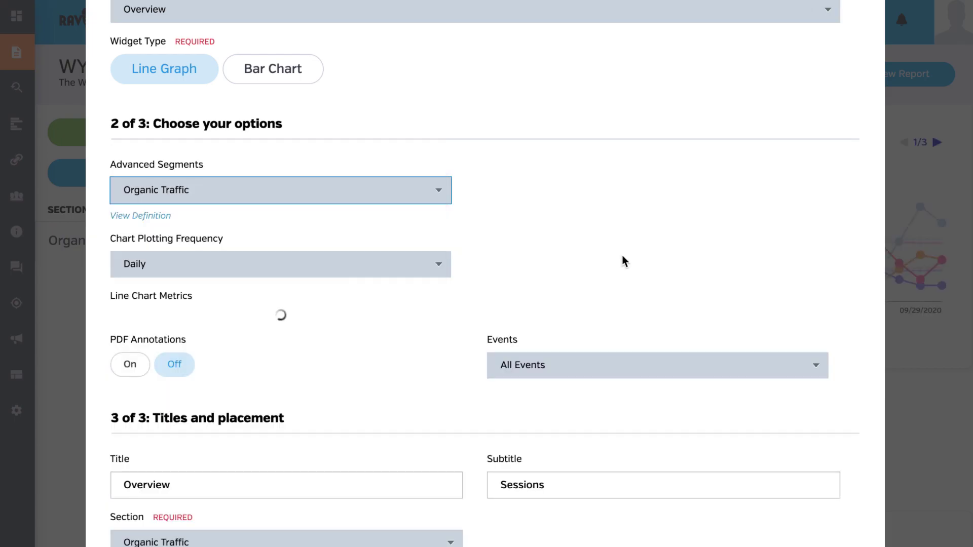
scroll(487, 213, down, 3)
click(353, 167)
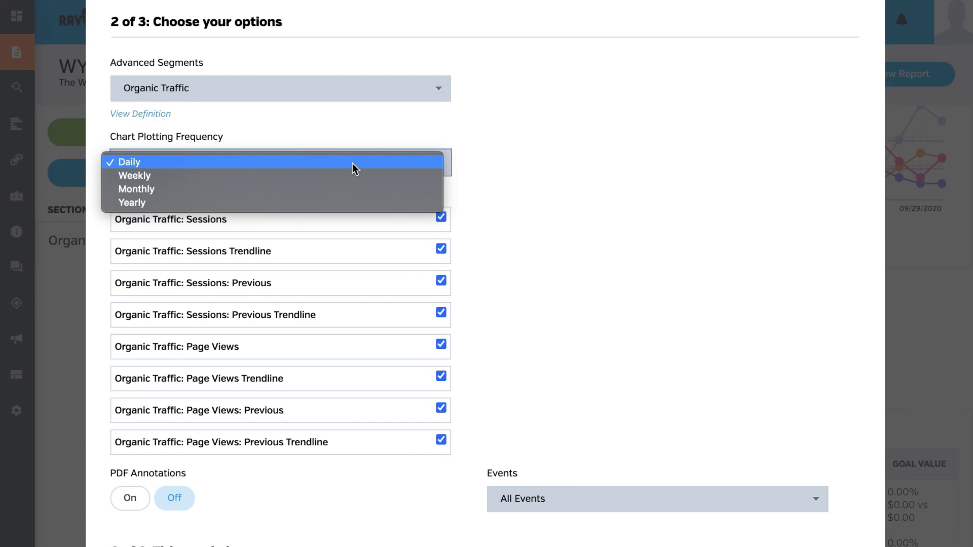
click(348, 172)
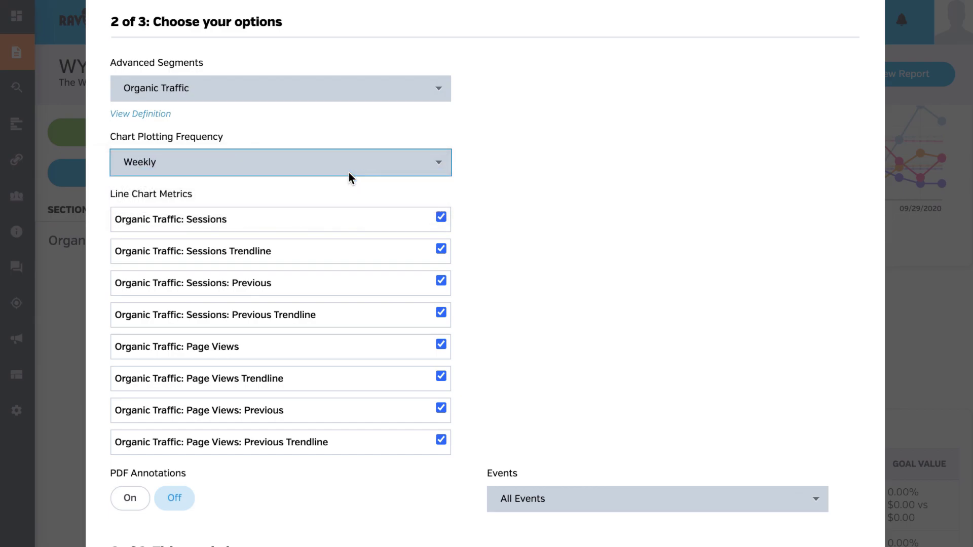
Remove the sessions, page views and previous-period trendlines and save the chart.
scroll(349, 172, up, 1)
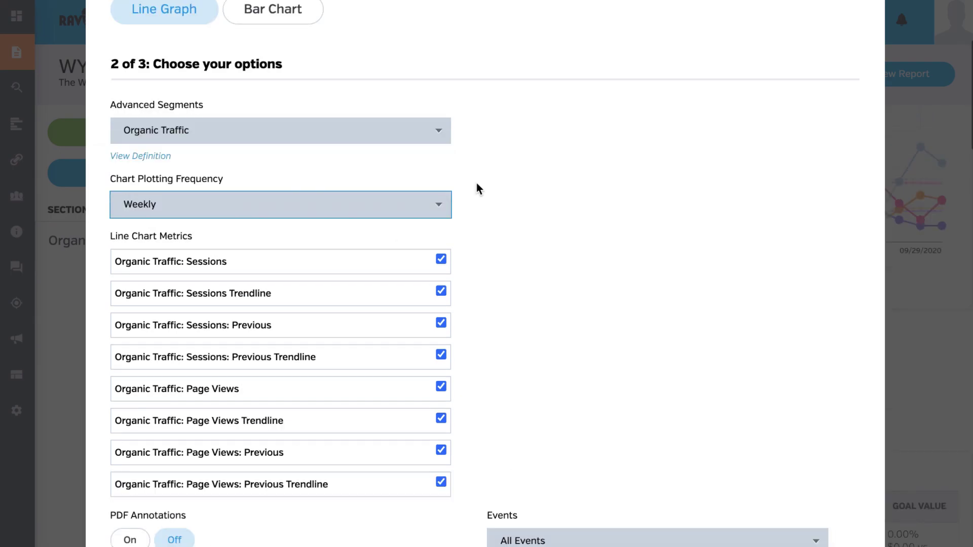
click(441, 291)
scroll(380, 298, down, 2)
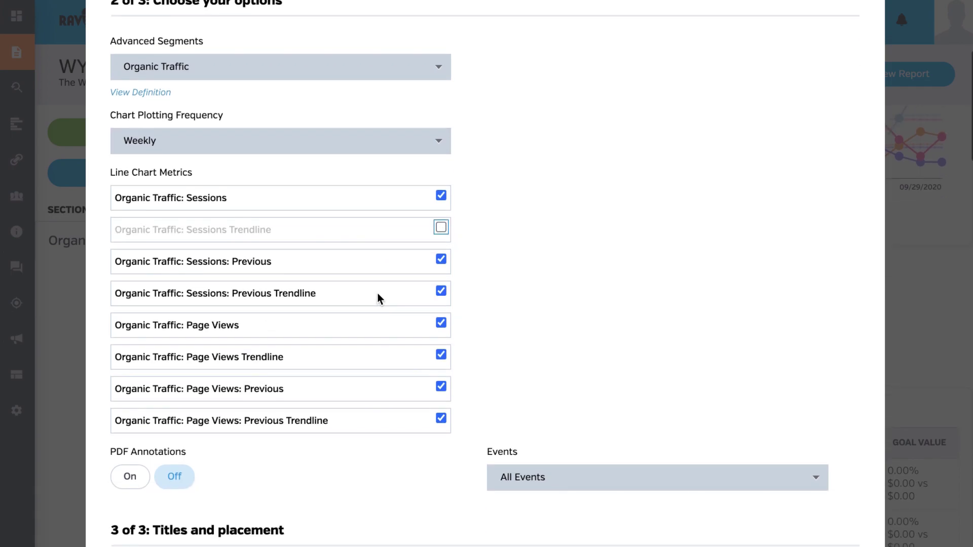
click(441, 355)
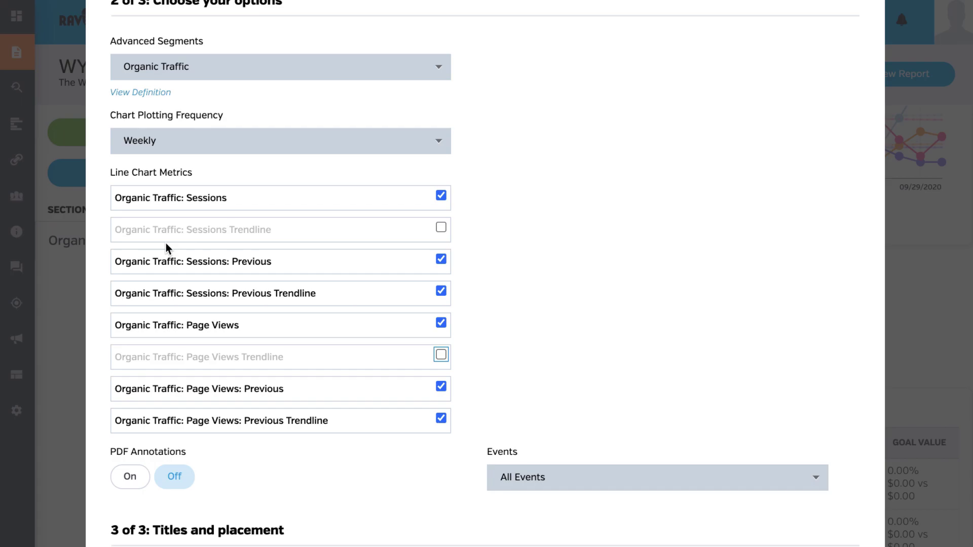
click(441, 292)
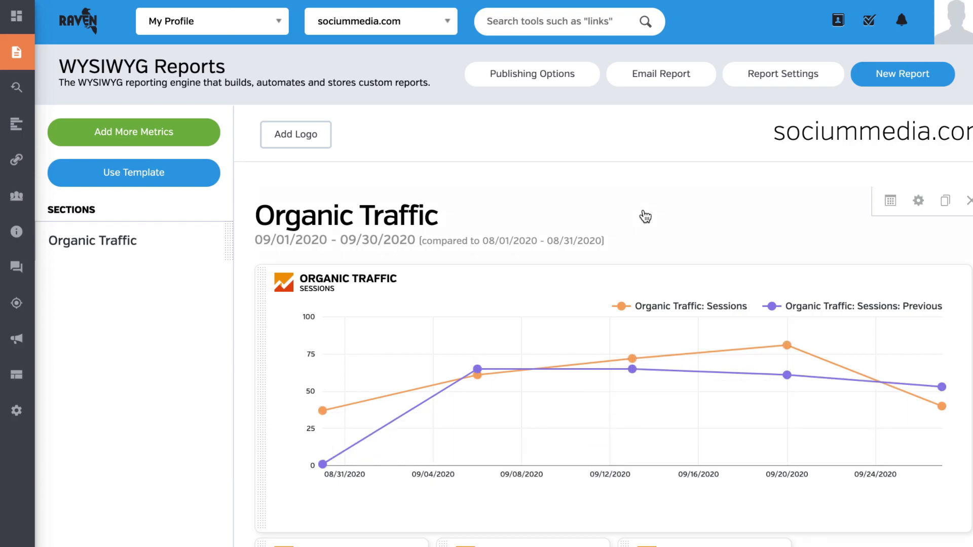
scroll(645, 215, down, 3)
Set the All Traffic KPI to the Organic Traffic segment, keeping Summary content and the Sessions metric.
click(358, 424)
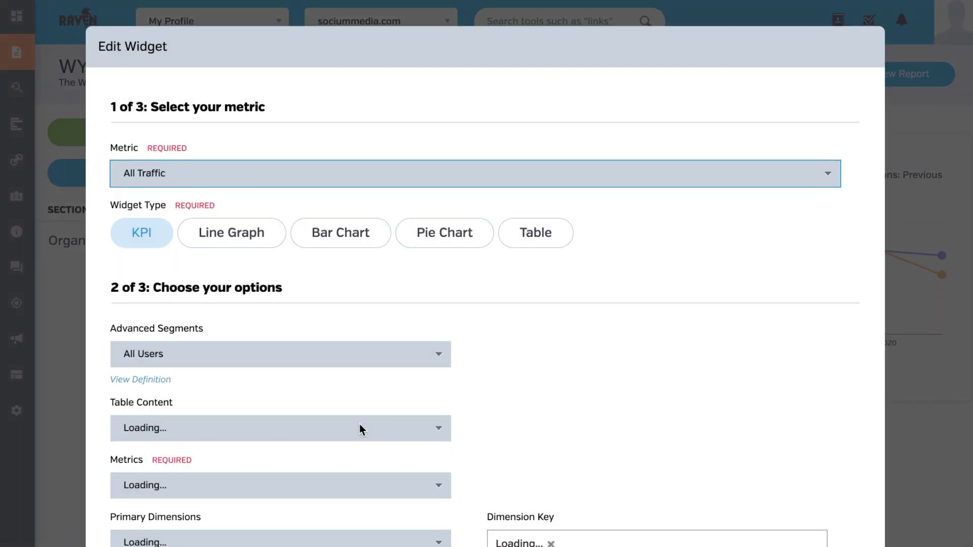
click(291, 355)
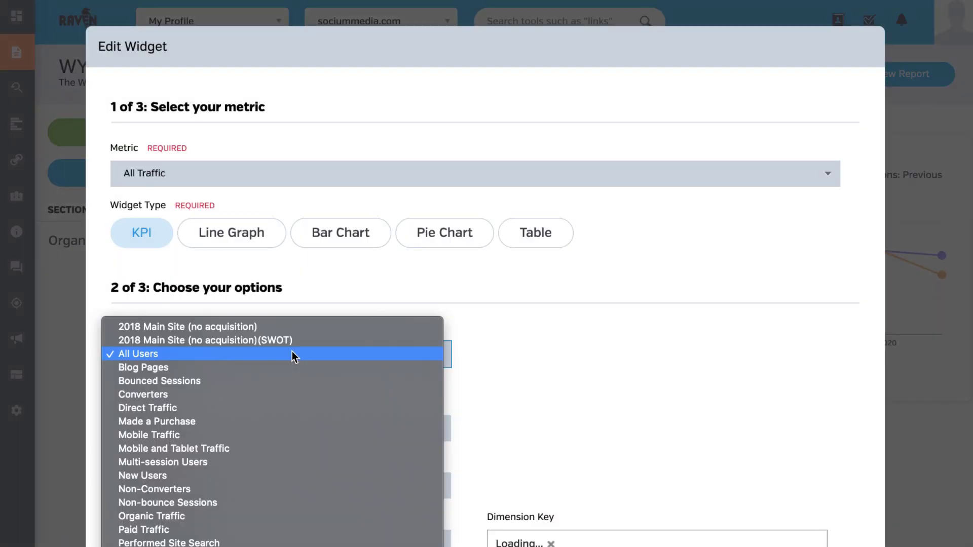
click(240, 519)
scroll(564, 328, down, 3)
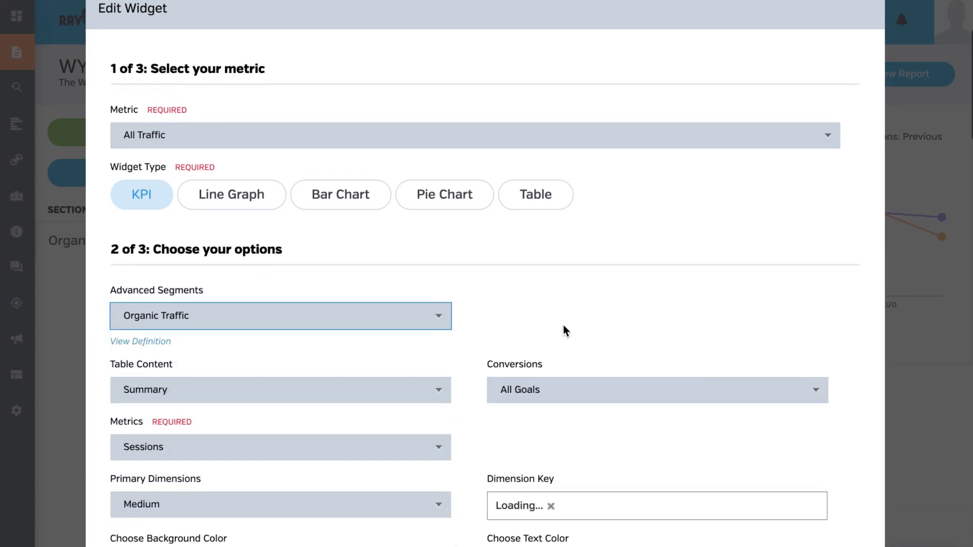
scroll(564, 327, down, 1)
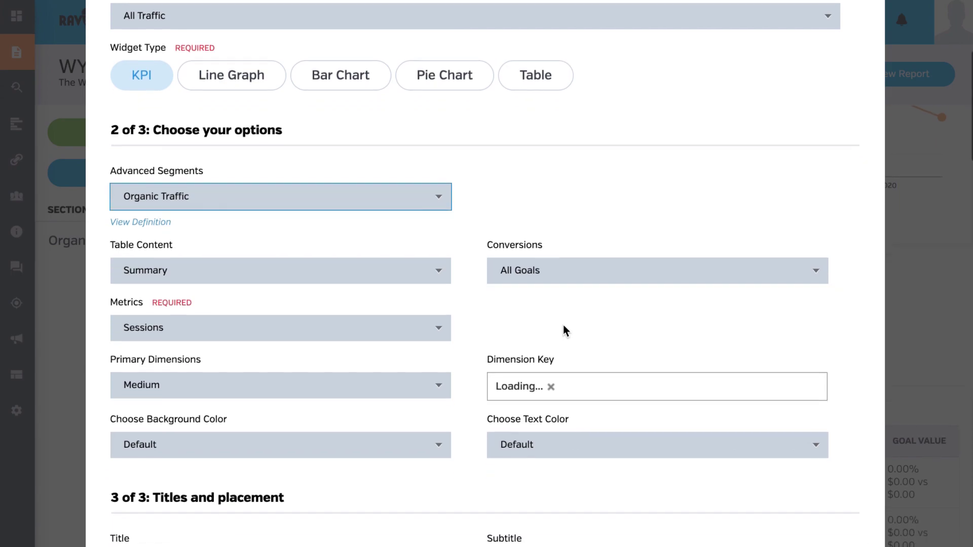
click(398, 272)
click(528, 303)
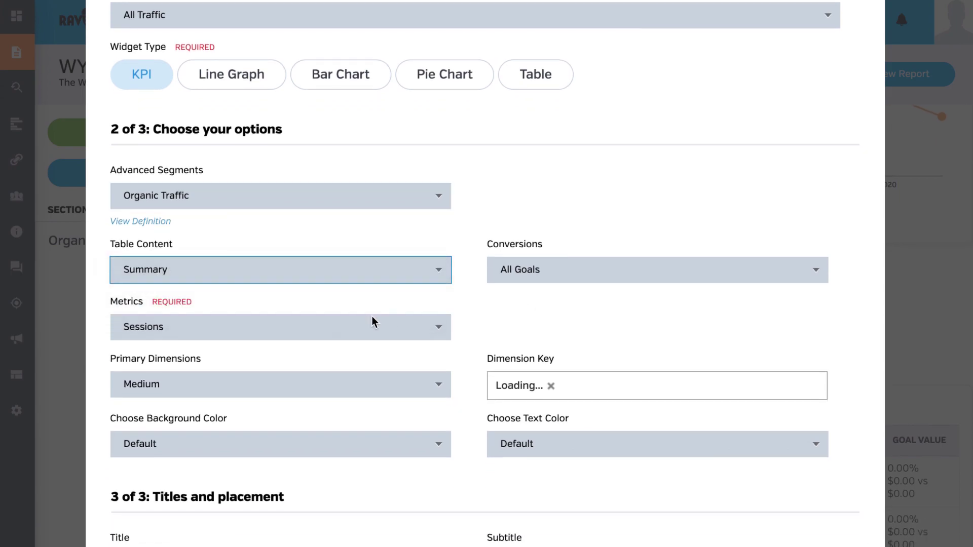
click(370, 327)
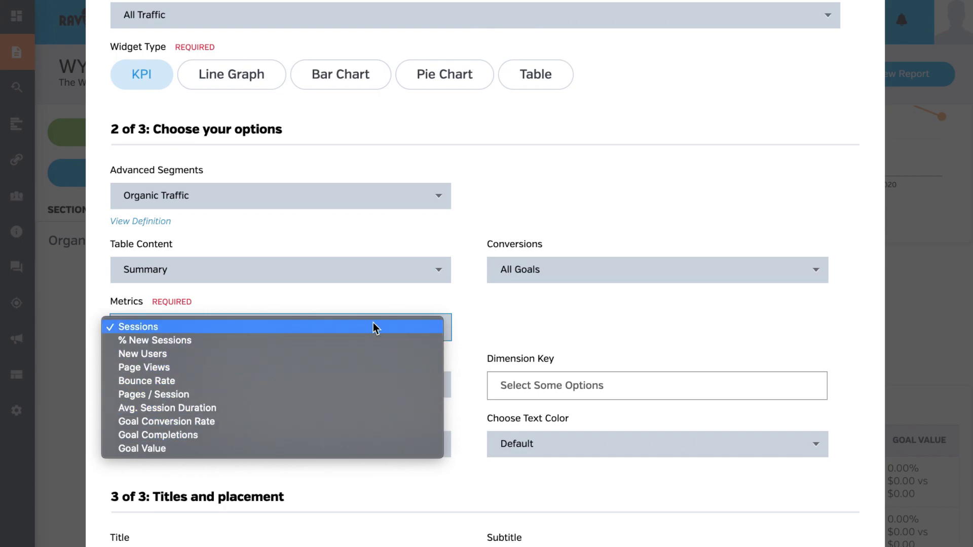
click(525, 324)
click(398, 322)
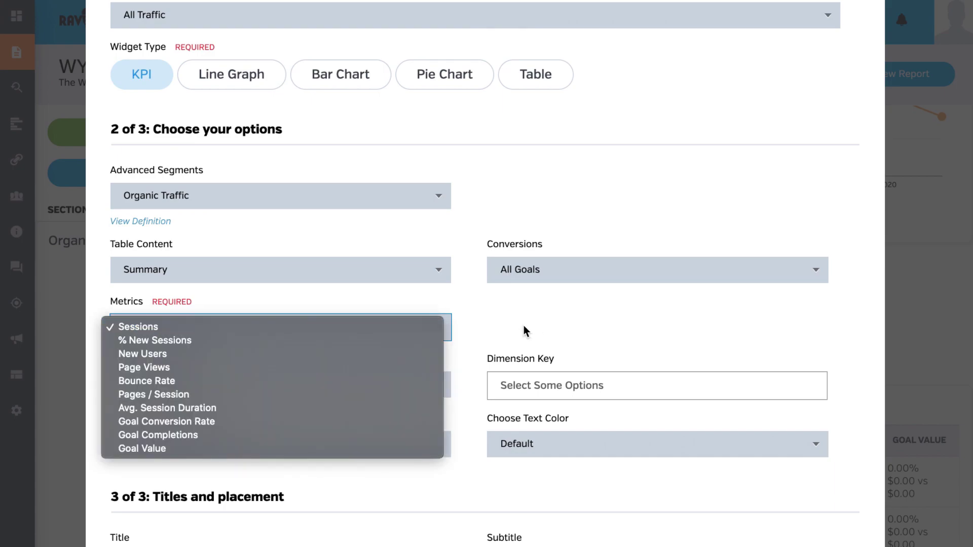
click(422, 327)
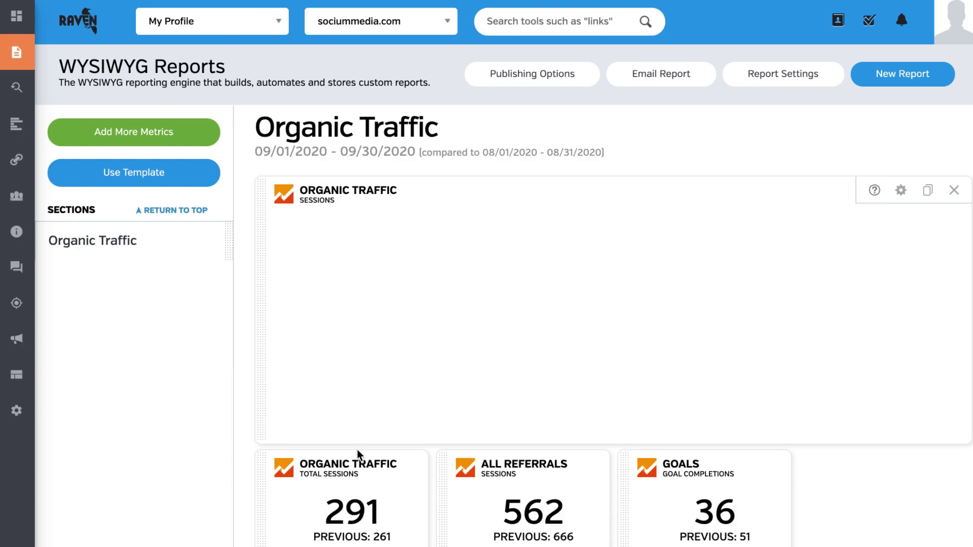
Delete the All Referrals KPI widget.
scroll(346, 536, down, 3)
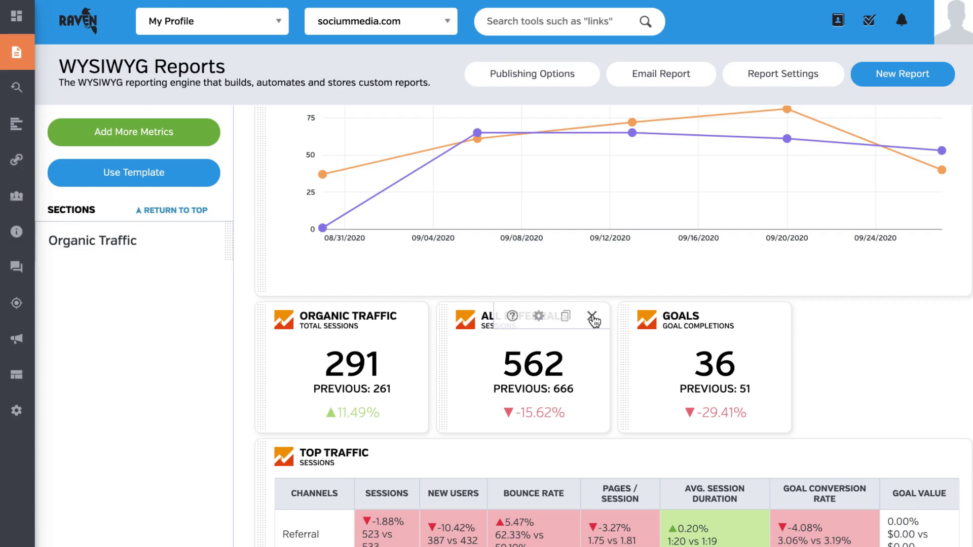
click(591, 317)
click(665, 374)
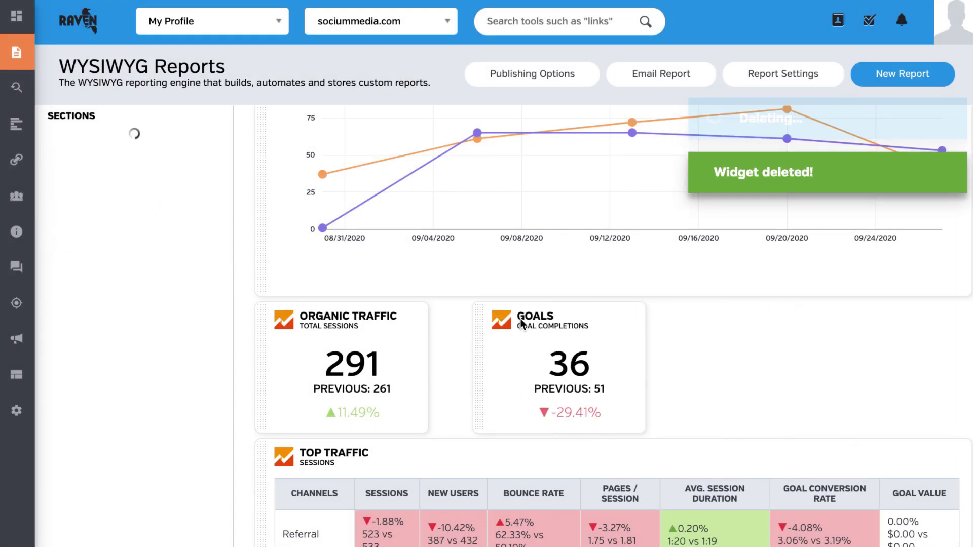
Set the Goals KPI to the Organic Traffic segment and submit.
mouse_move(501, 361)
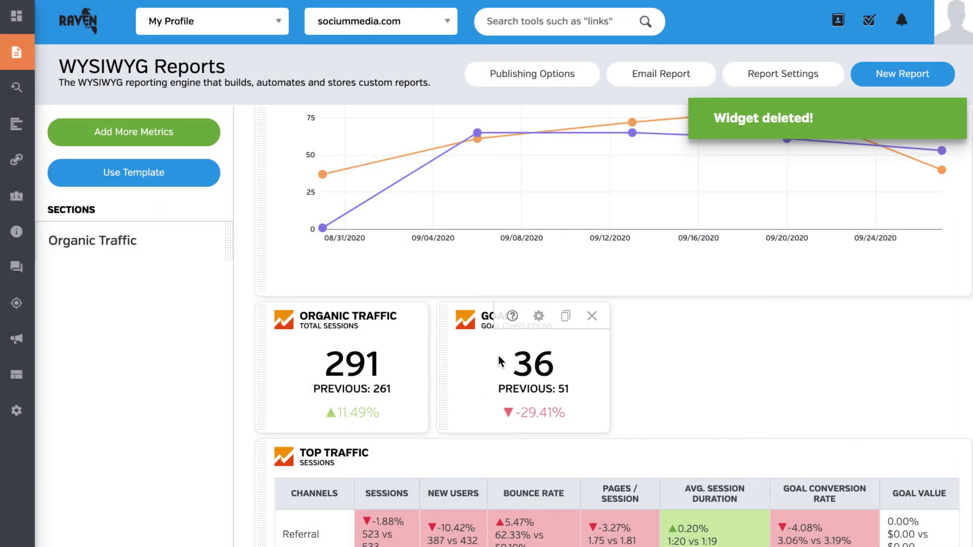
click(539, 316)
click(298, 355)
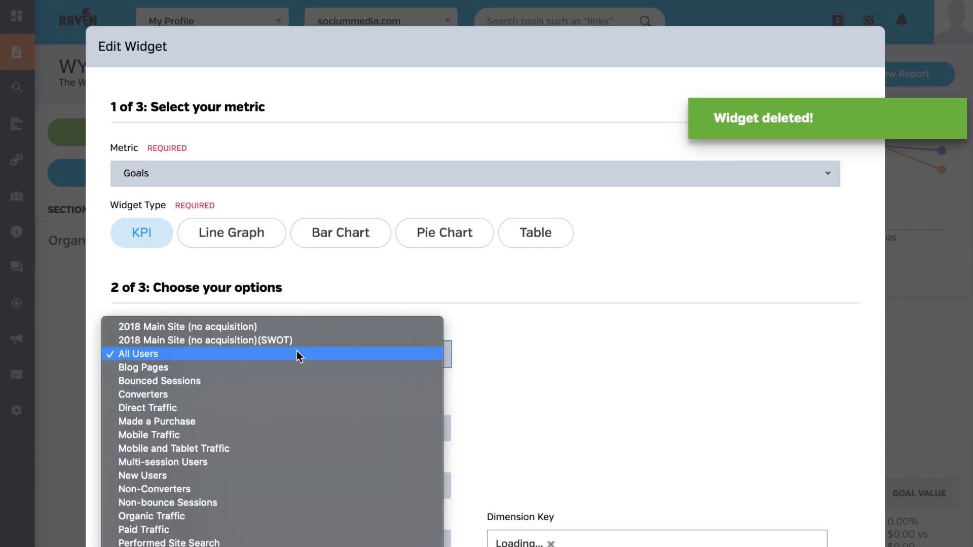
click(226, 516)
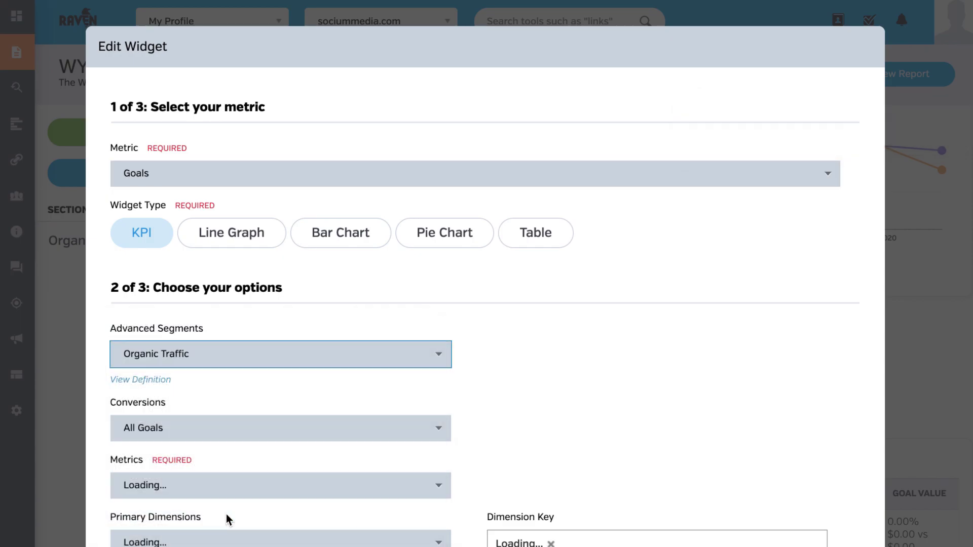
click(570, 360)
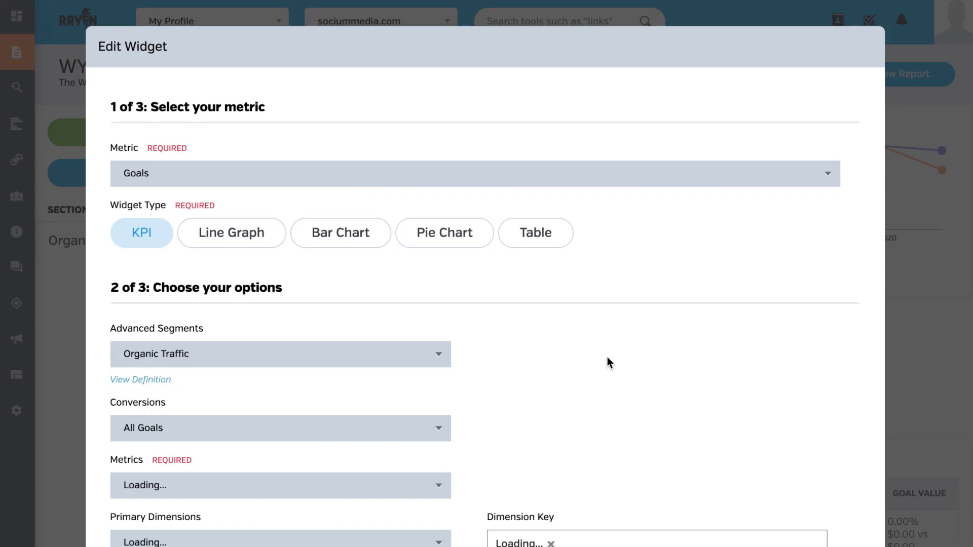
scroll(607, 358, down, 3)
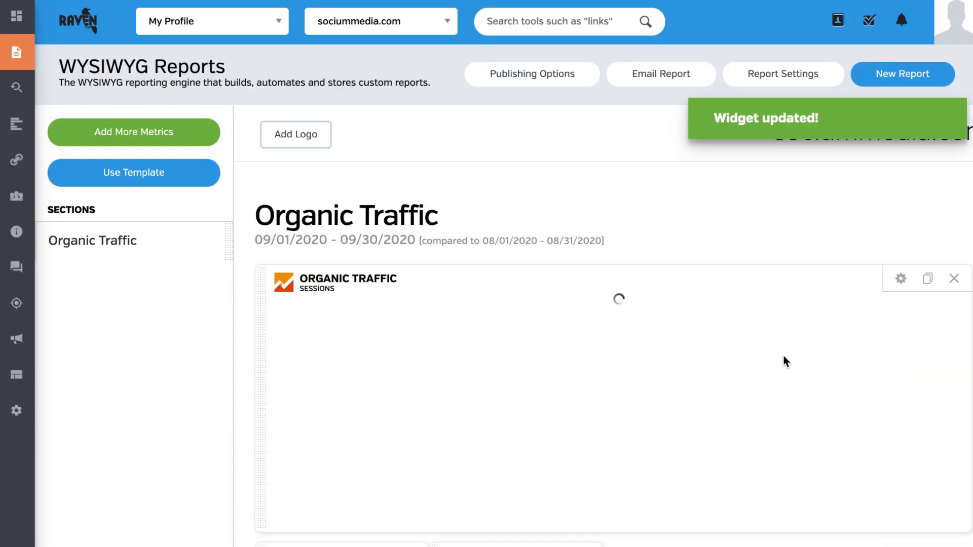
scroll(784, 361, down, 2)
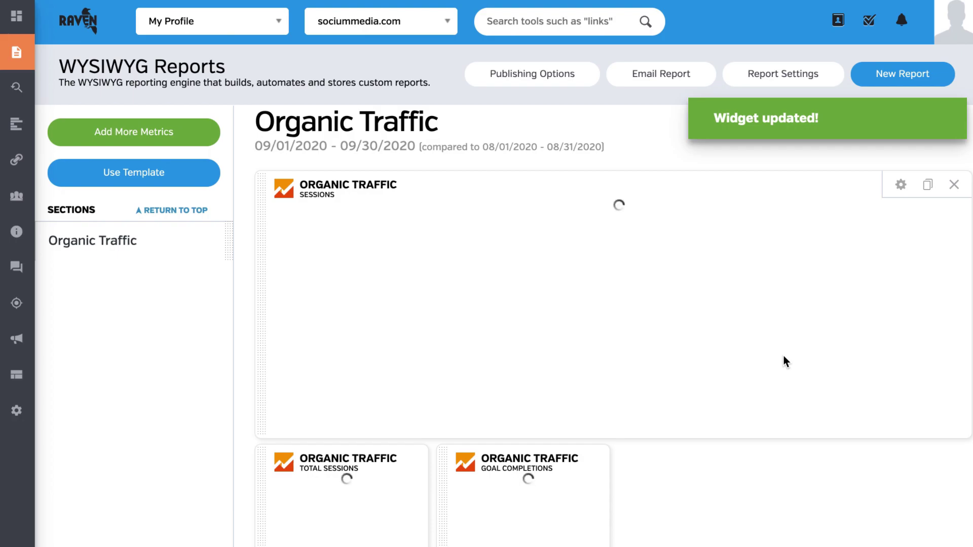
scroll(784, 361, down, 2)
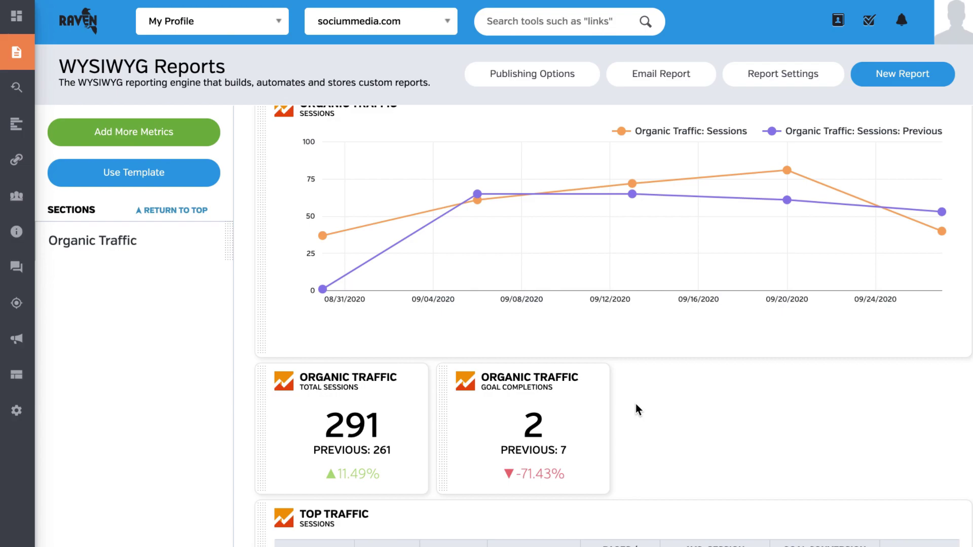
Set Top Traffic to Organic Traffic, drop Goal Value and Goal Conversion Rate, add Page Views after Sessions, sort by Channels.
scroll(636, 403, down, 7)
mouse_move(886, 240)
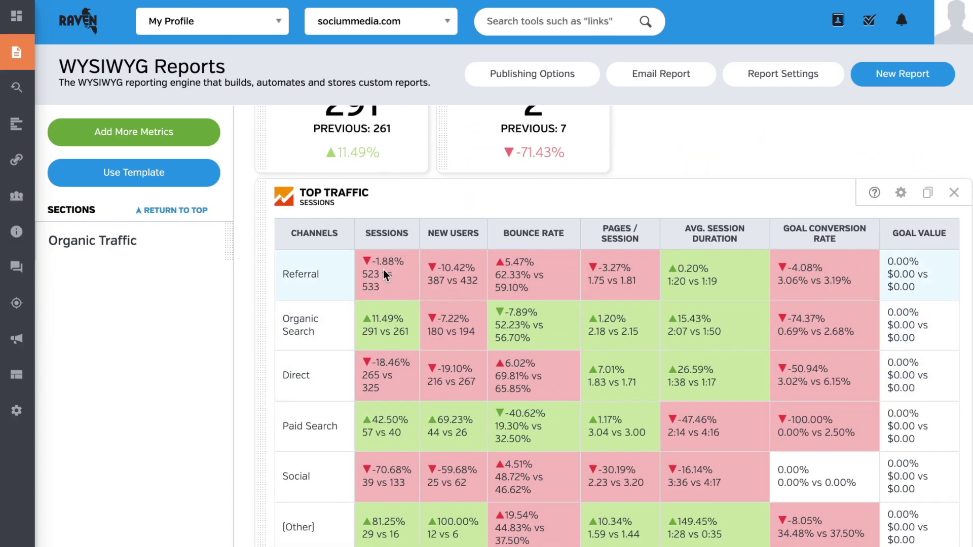
click(901, 194)
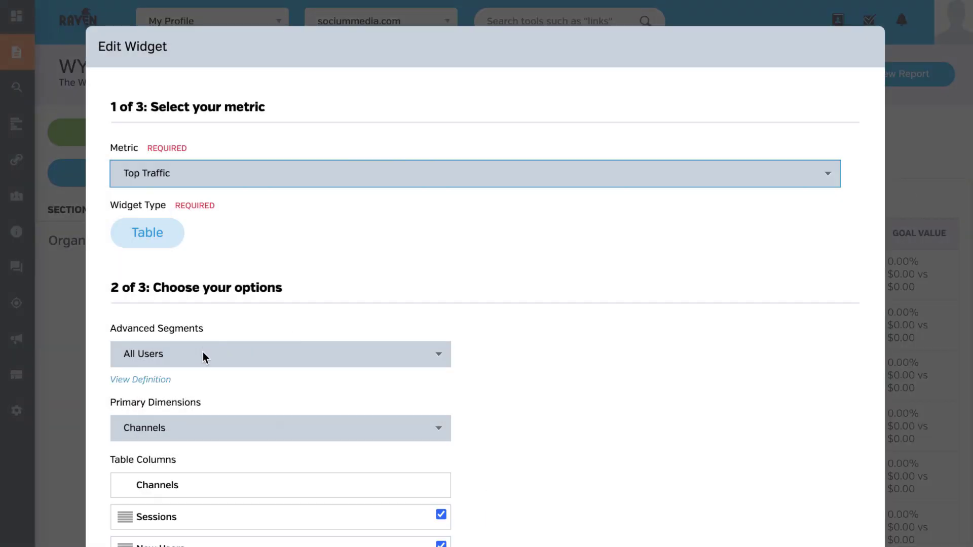
click(203, 355)
key(Escape)
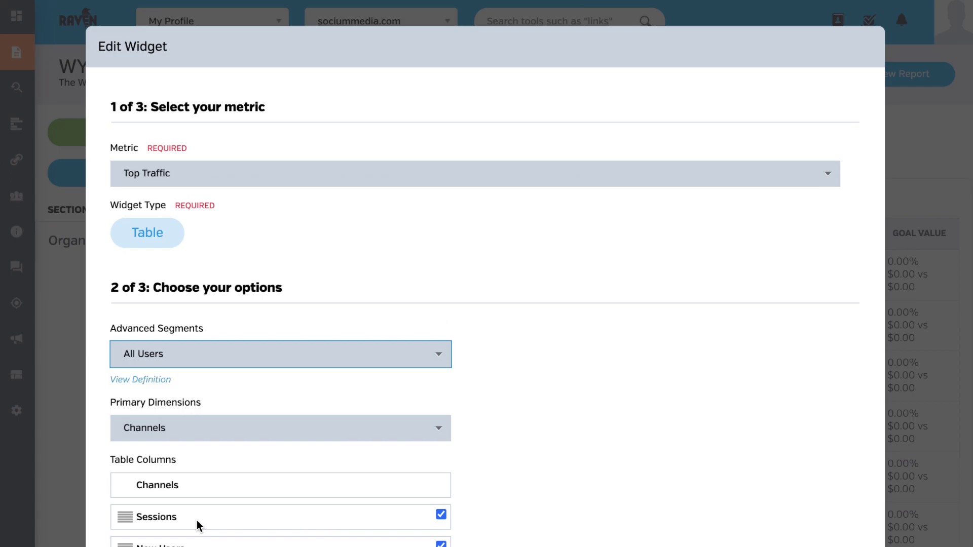
scroll(537, 257, down, 4)
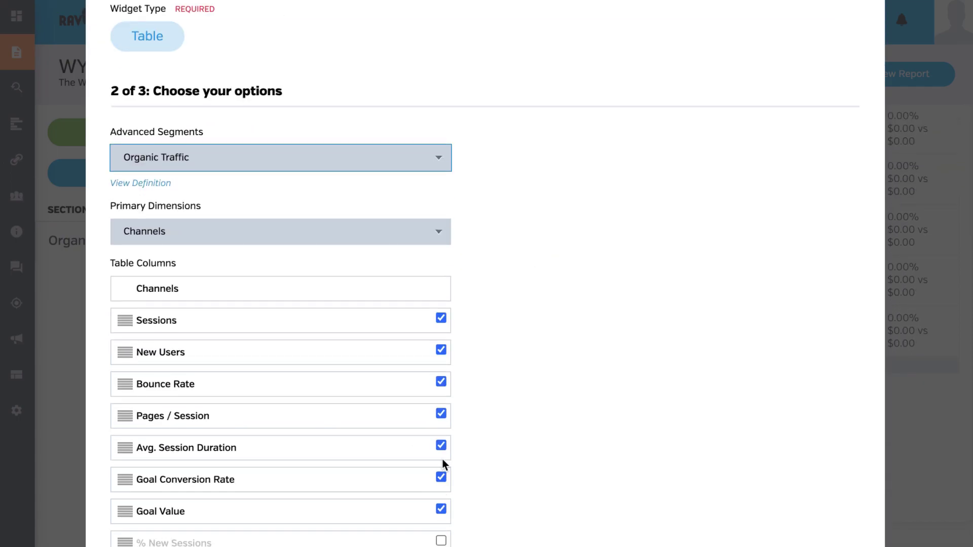
click(442, 509)
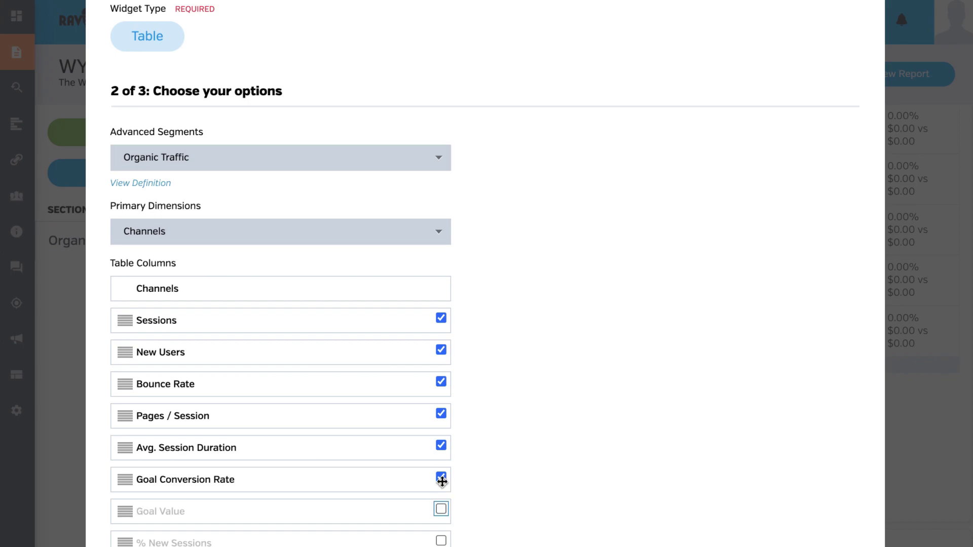
click(441, 478)
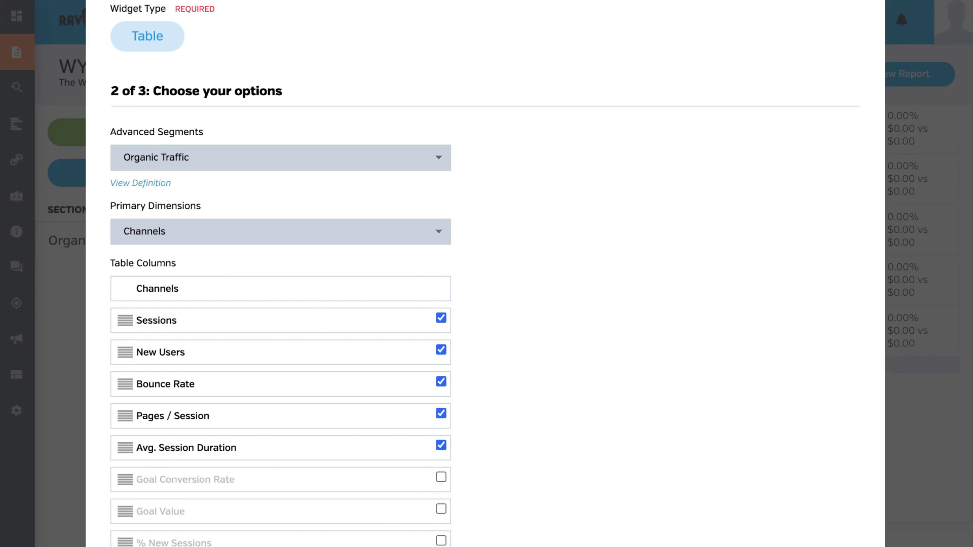
drag(125, 545, 127, 352)
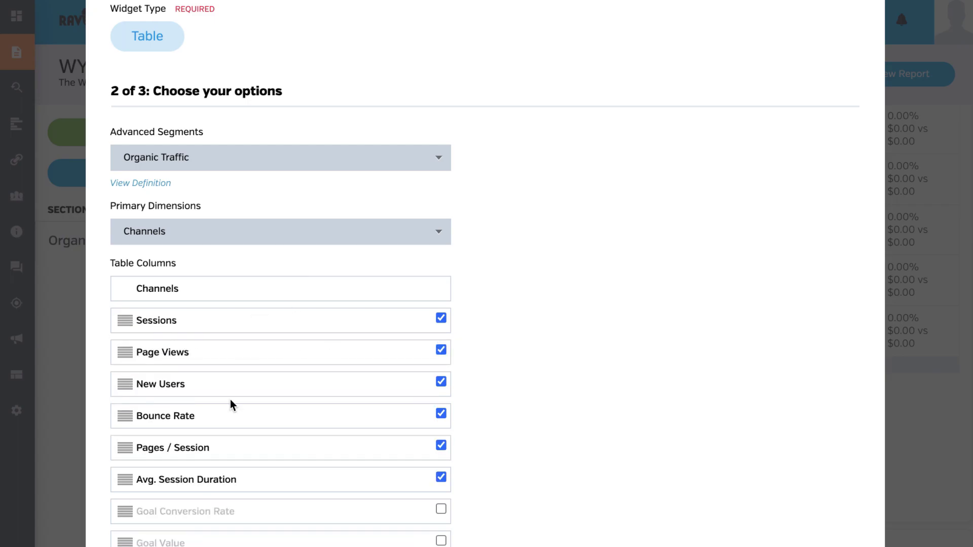
scroll(319, 473, down, 5)
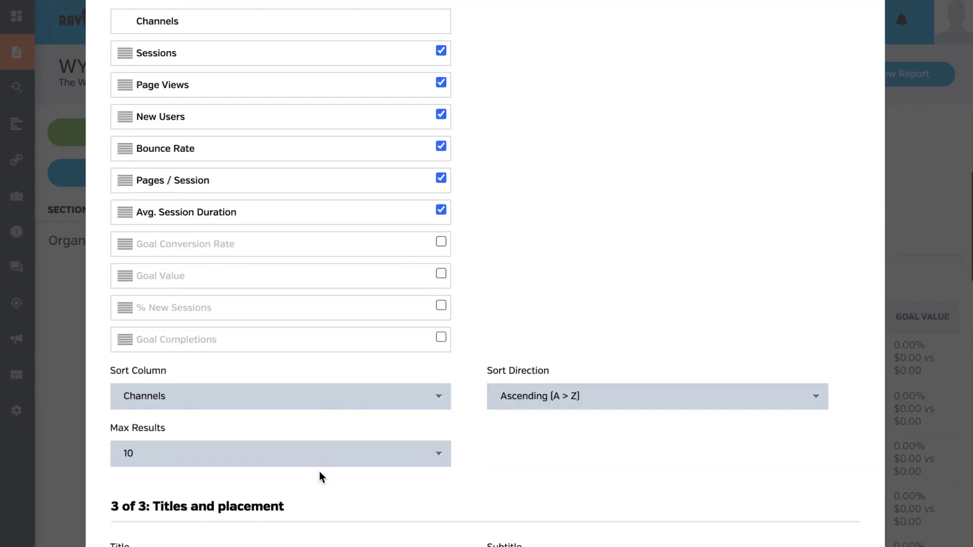
scroll(319, 471, down, 3)
click(387, 236)
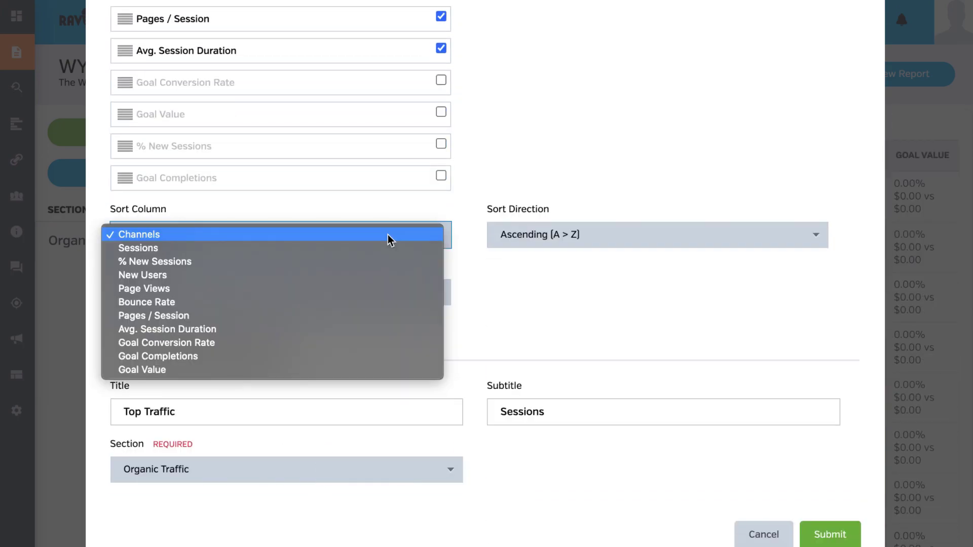
click(578, 280)
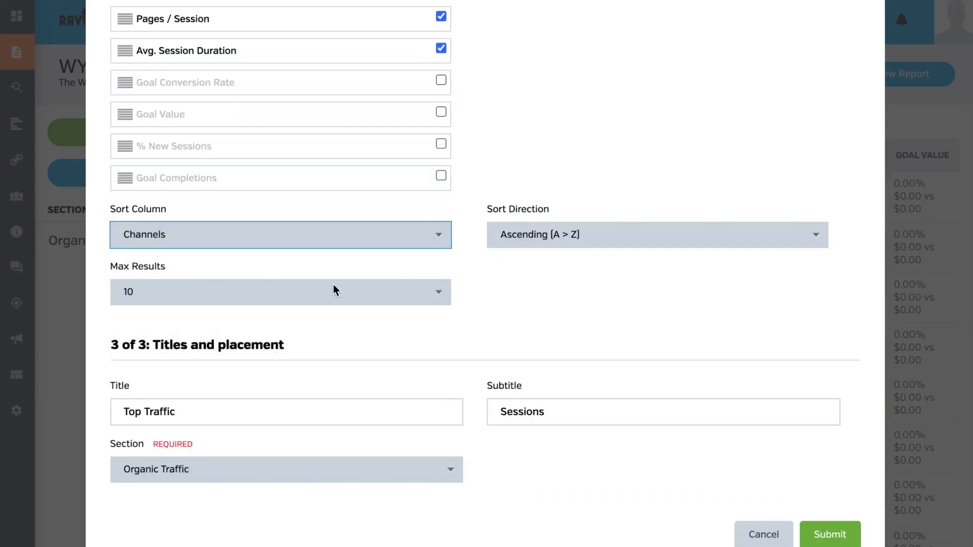
Retitle the table 'Organic Traffic' with subtitle 'Metrics' and save the widget.
double_click(136, 412)
text(O)
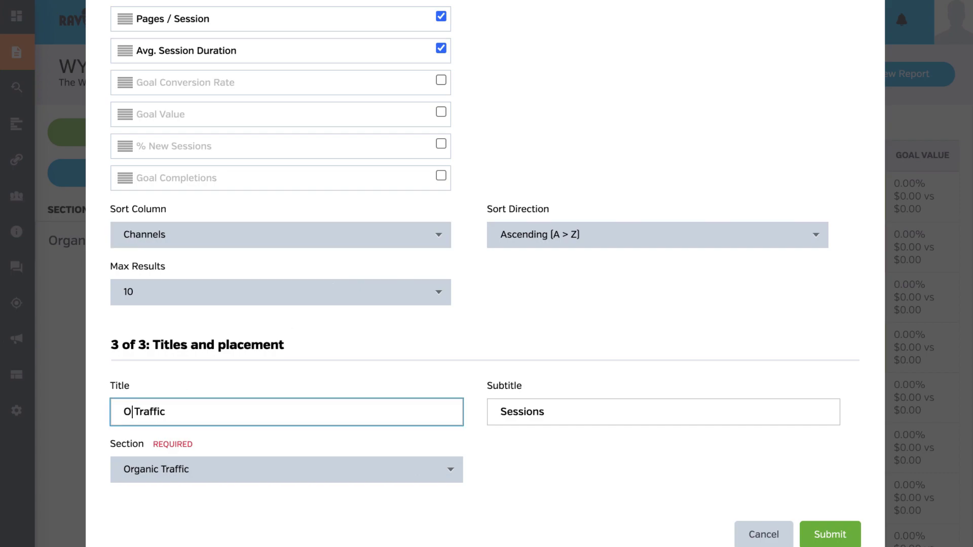
text(rag)
key(BackSpace)
key(BackSpace)
text(ganic)
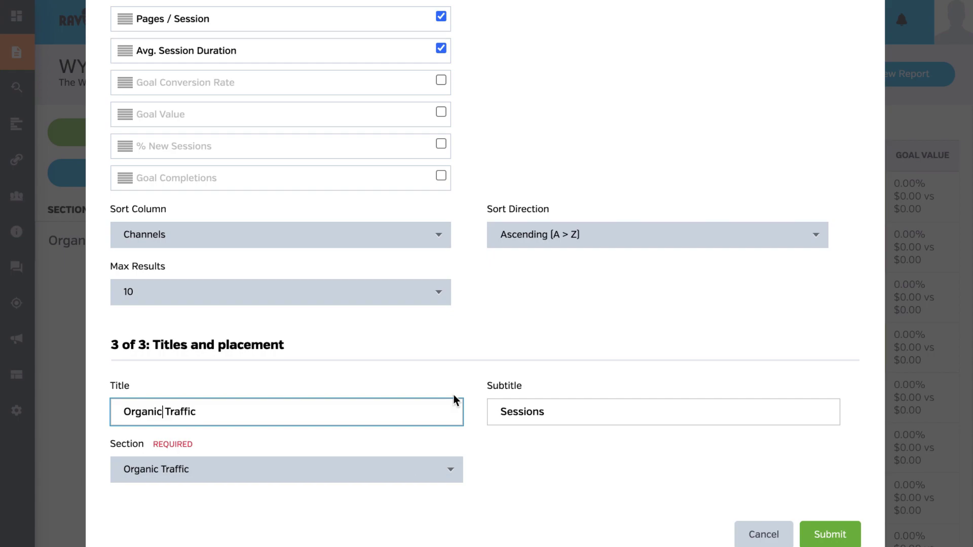
click(542, 414)
double_click(542, 414)
text(Met)
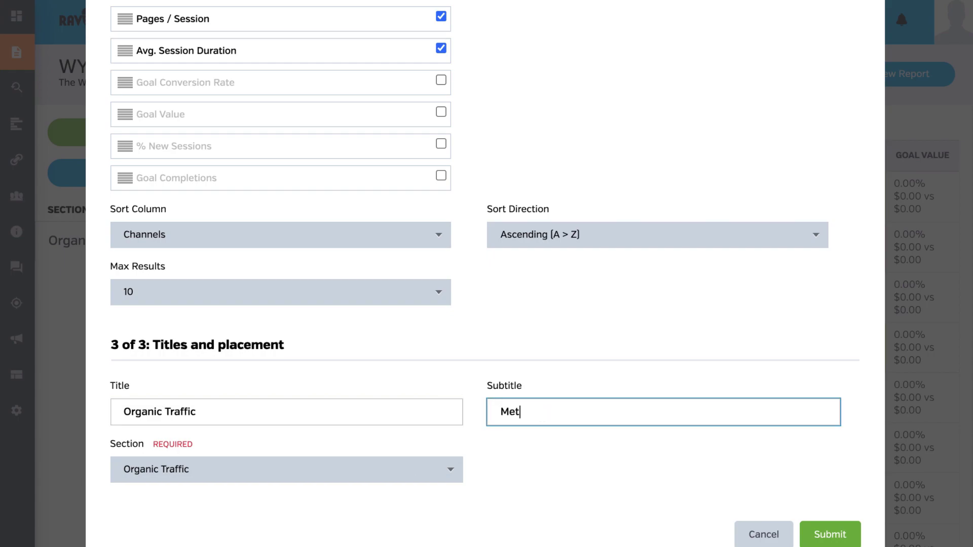
text(rics)
click(829, 535)
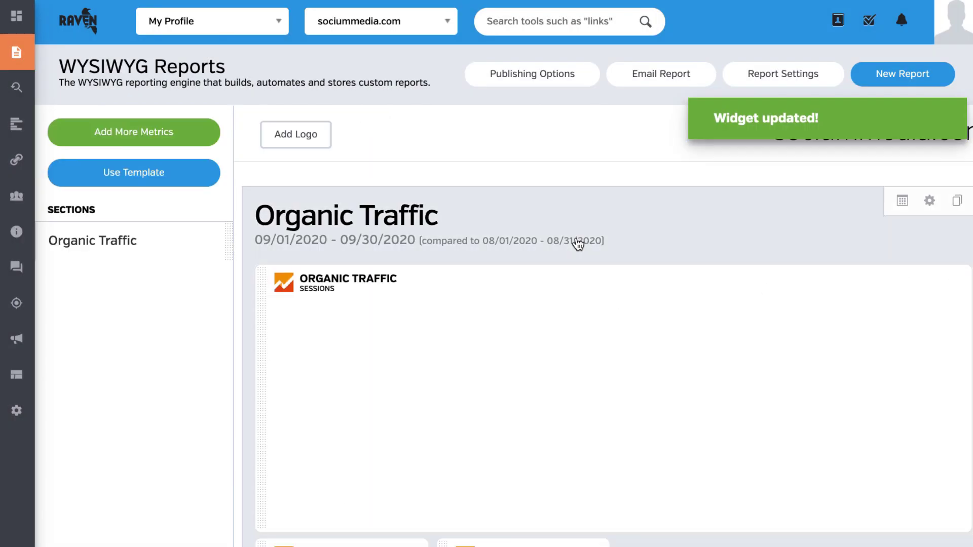
Delete the Top Referrals widget from the section.
scroll(576, 241, down, 5)
scroll(576, 238, down, 3)
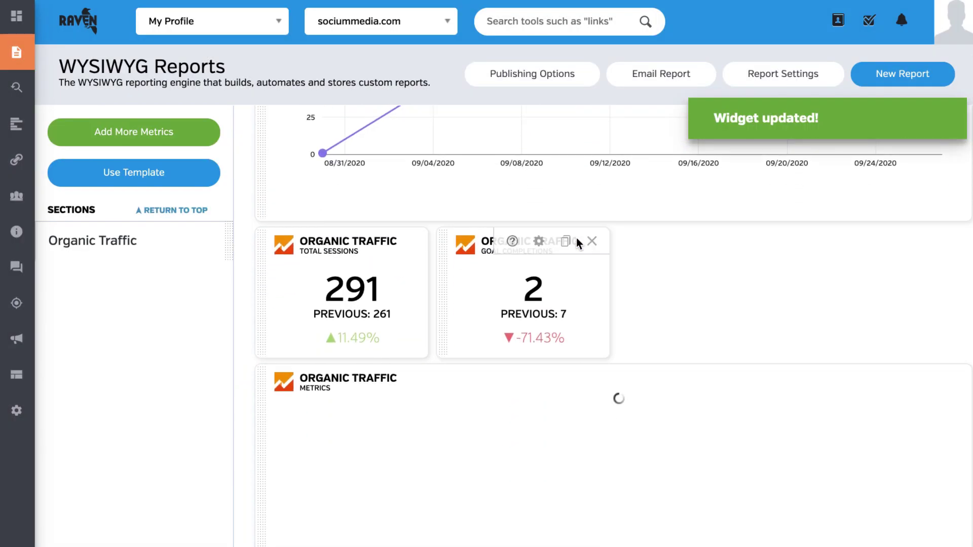
click(590, 242)
click(648, 381)
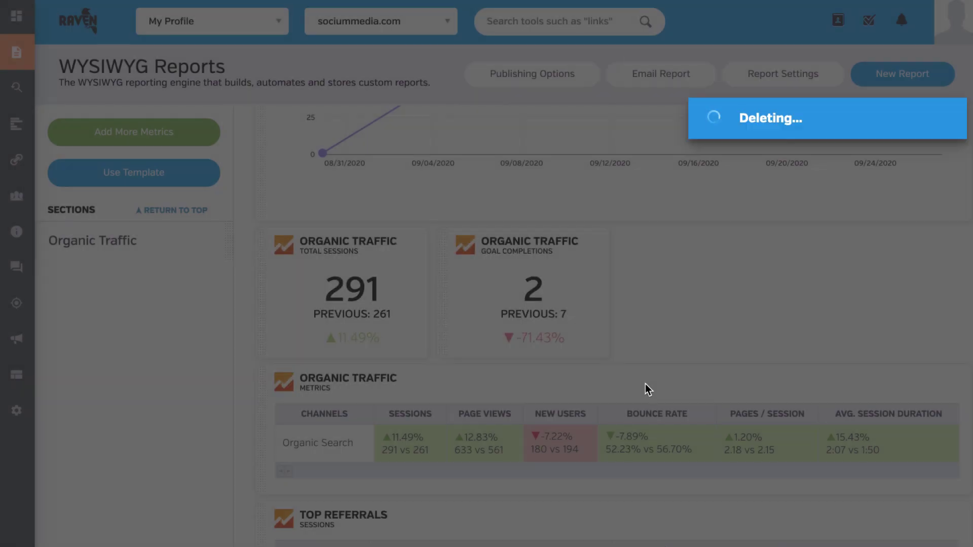
Set Top Landing Pages to the Organic Traffic segment and uncheck the Goal Conversion Rate column.
scroll(645, 384, down, 3)
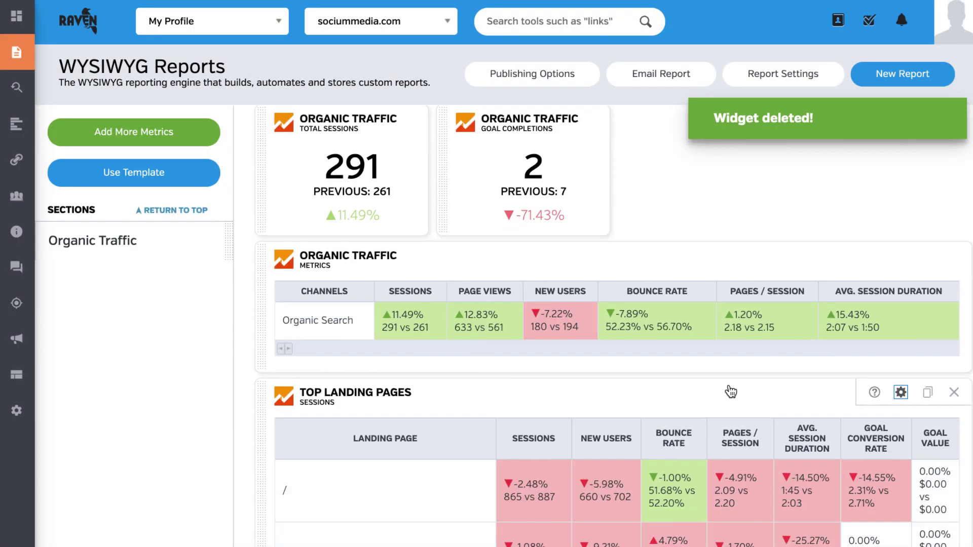
click(901, 392)
click(305, 361)
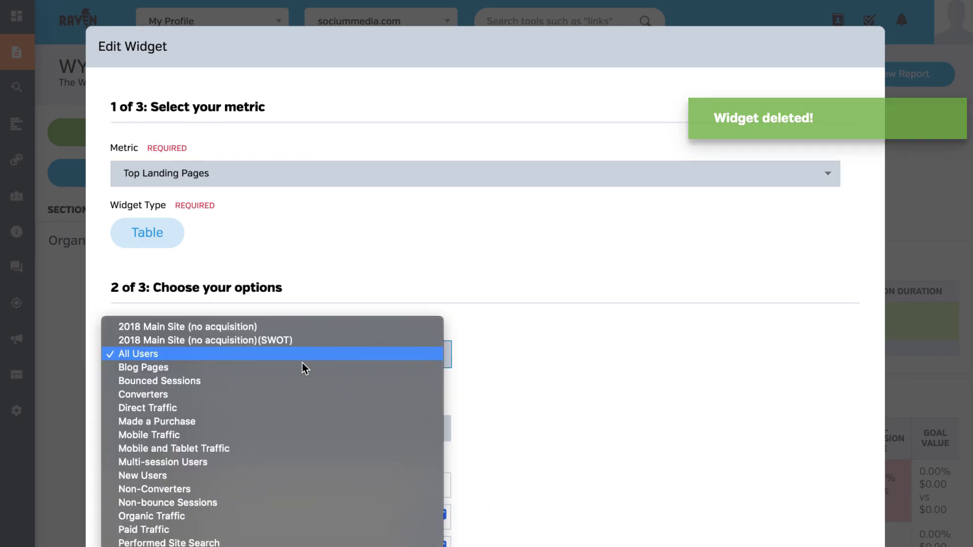
click(272, 516)
scroll(682, 445, down, 4)
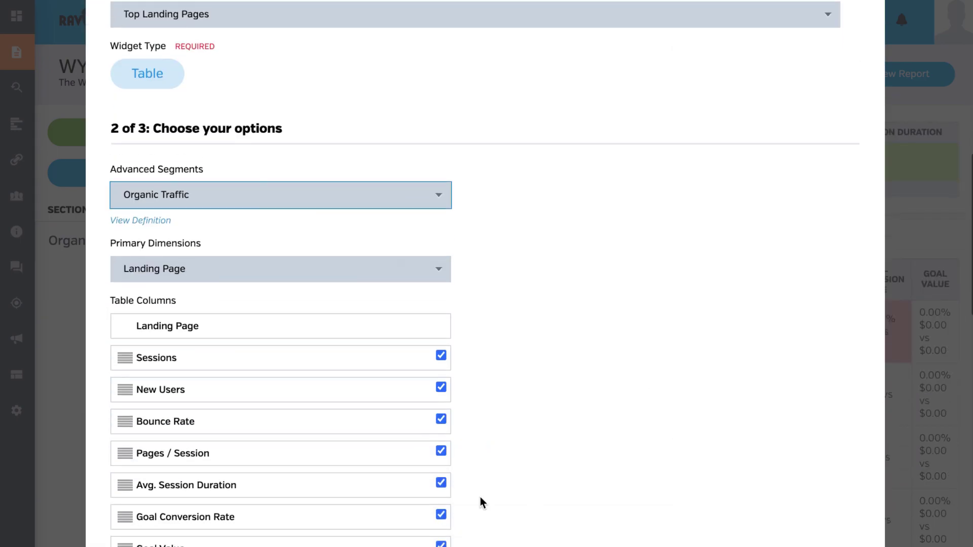
click(442, 516)
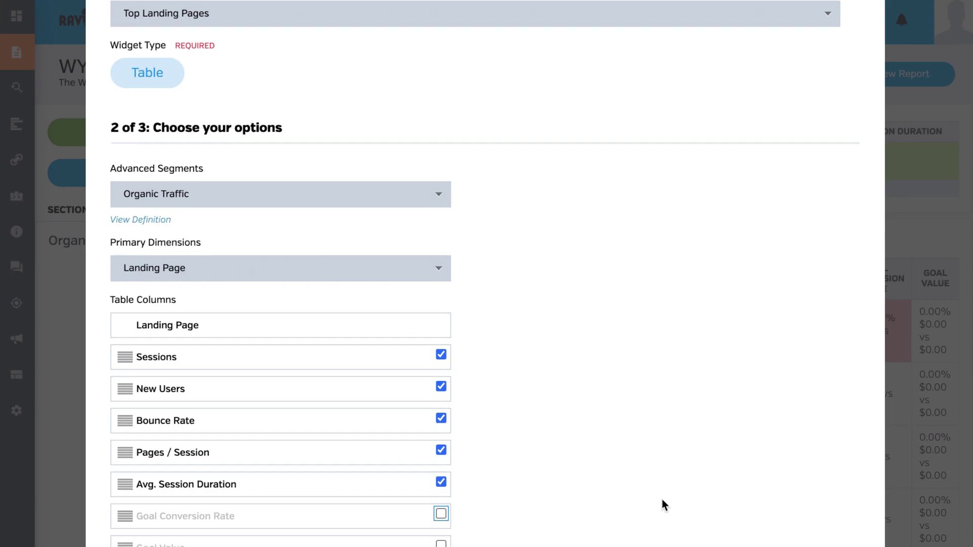
scroll(662, 500, down, 3)
scroll(445, 495, down, 1)
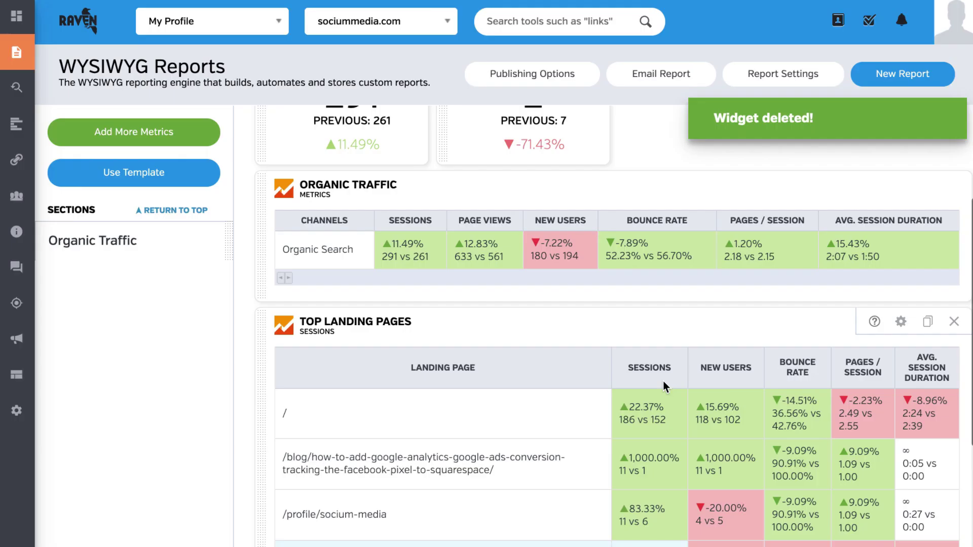
scroll(665, 381, up, 5)
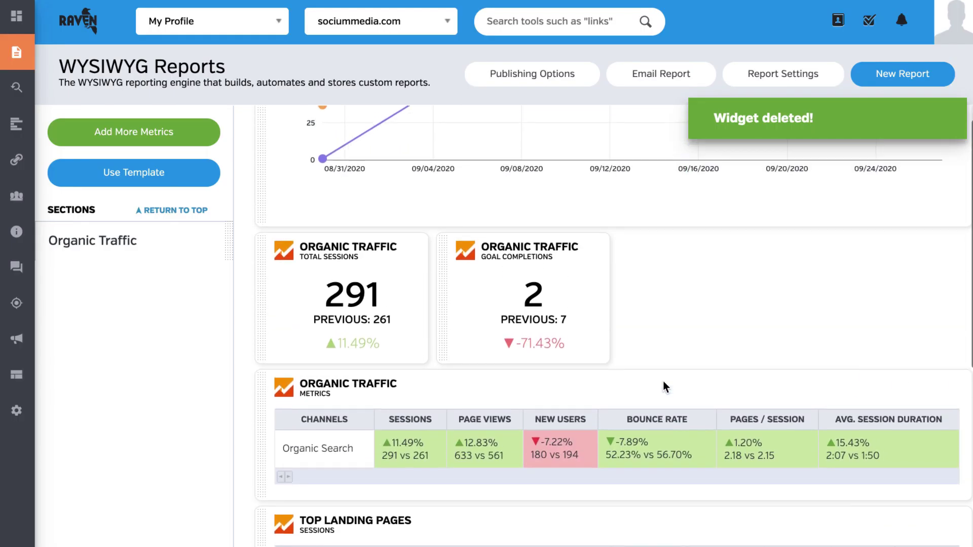
scroll(665, 381, up, 4)
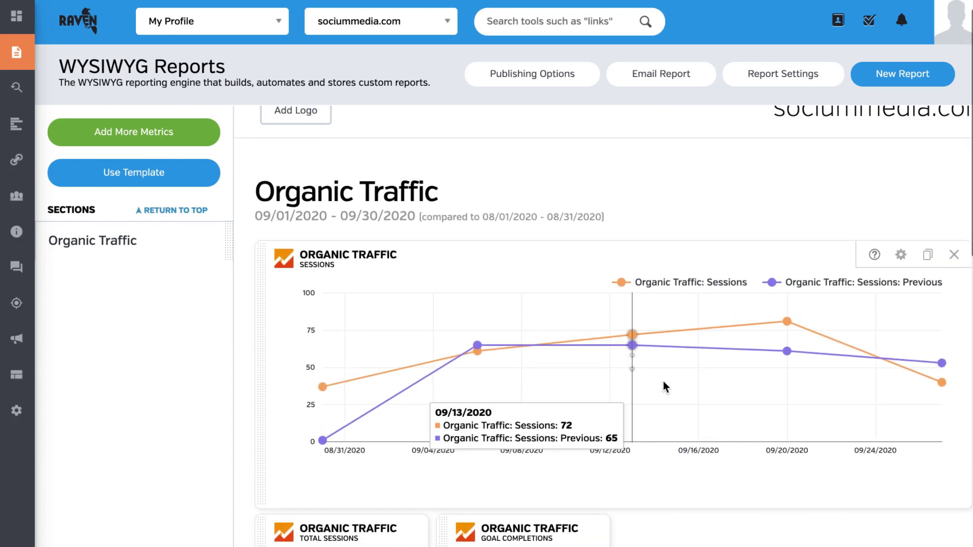
Add the SERP Tracker Rank Positions widget group to the report.
click(142, 138)
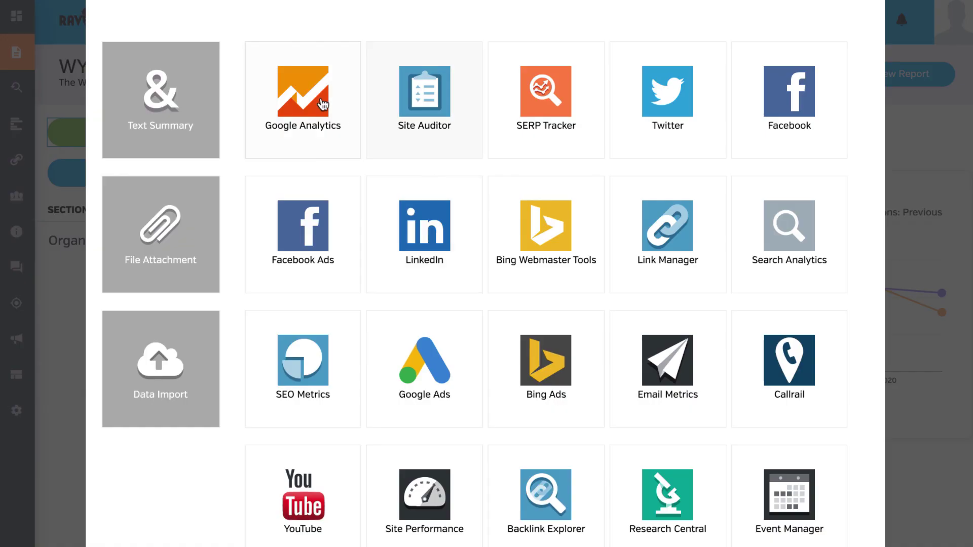
click(560, 99)
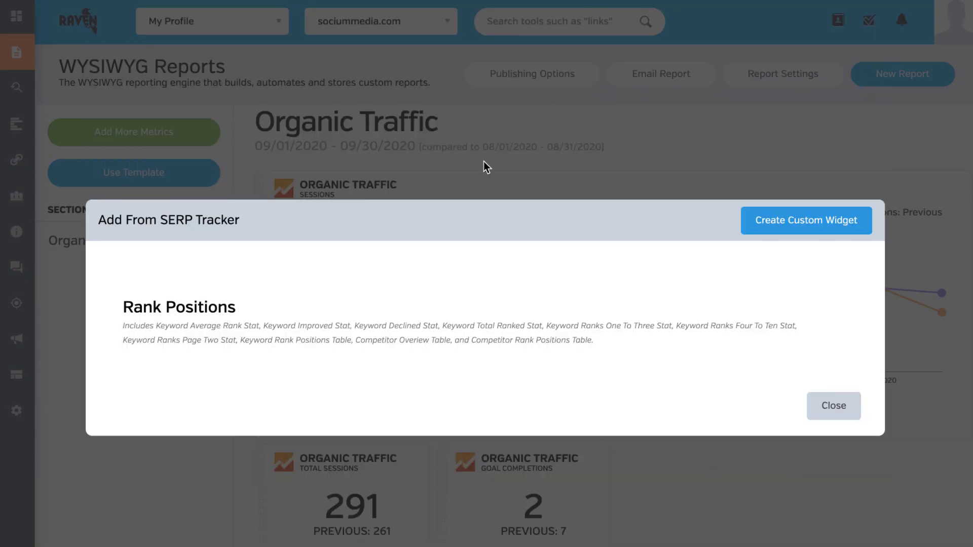
click(331, 335)
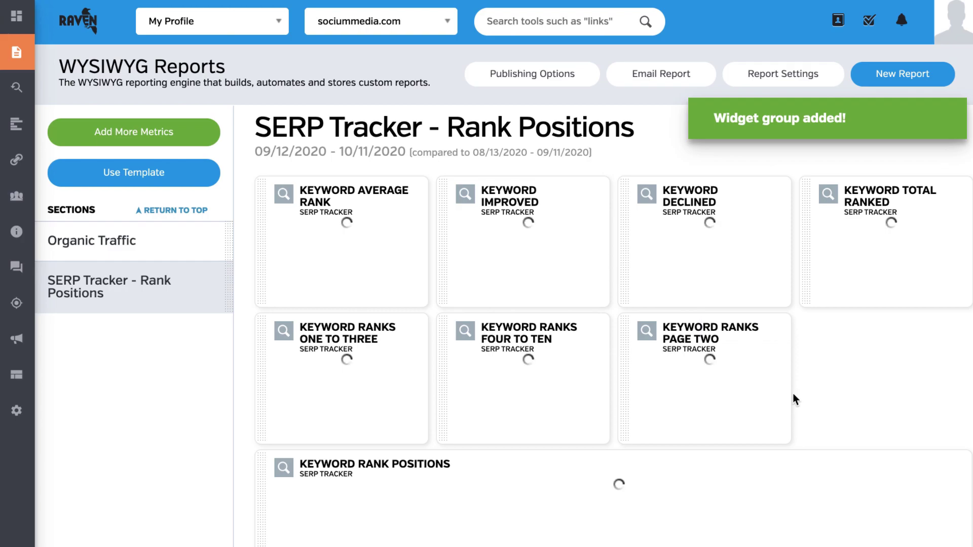
Open the SERP Tracker tool under Rank Tracking.
mouse_move(28, 276)
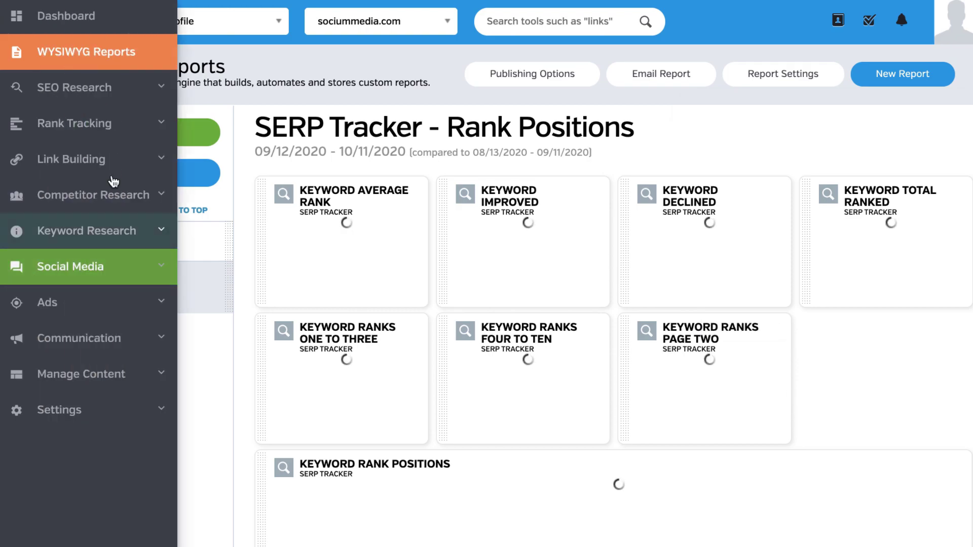
click(81, 123)
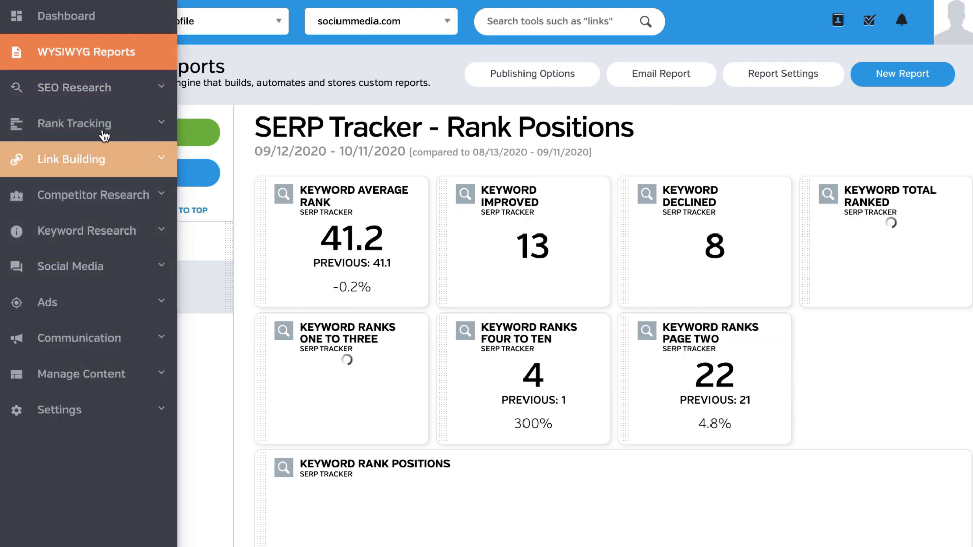
click(75, 163)
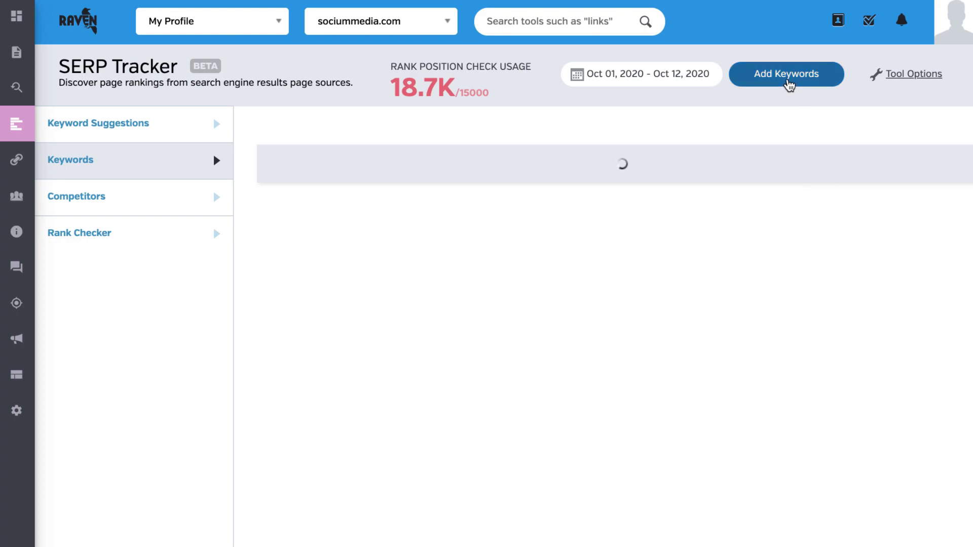
click(787, 74)
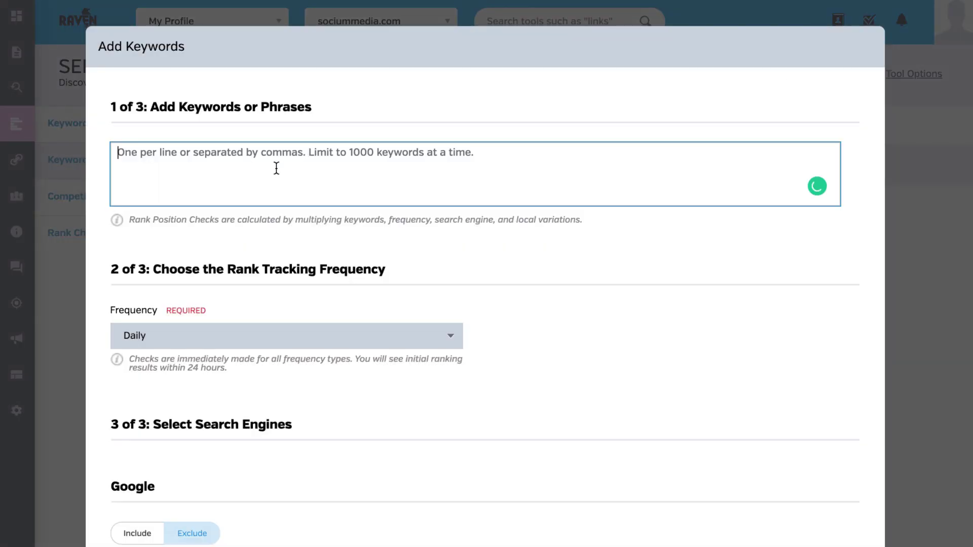
scroll(392, 488, down, 3)
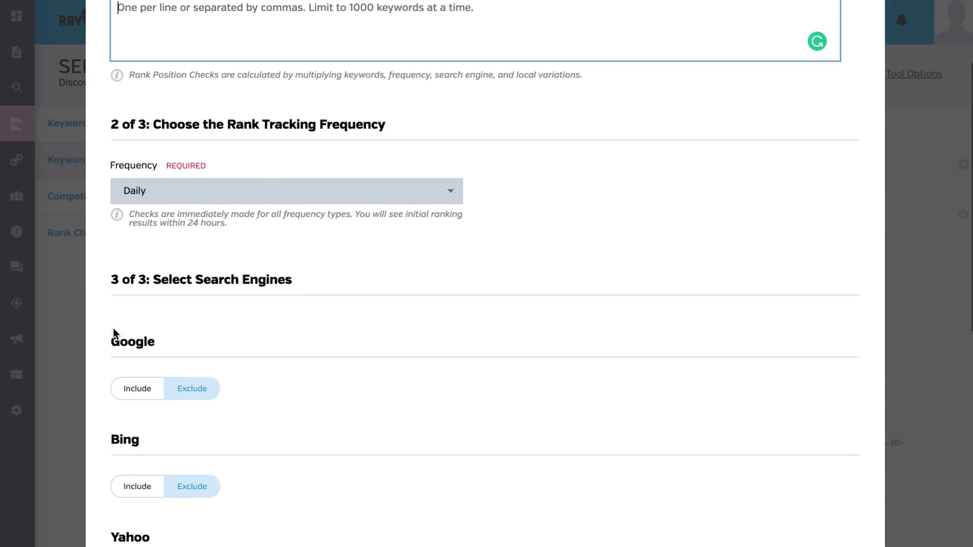
click(239, 196)
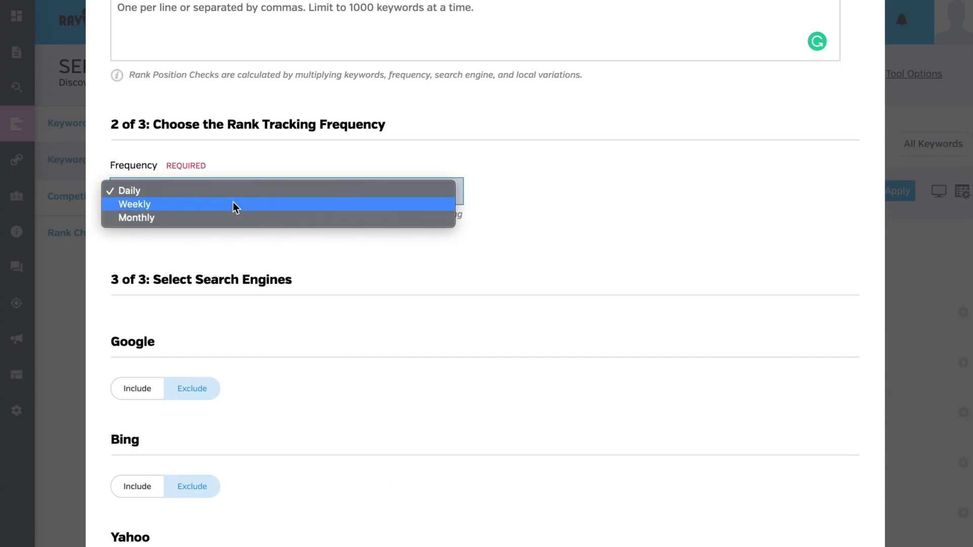
click(233, 200)
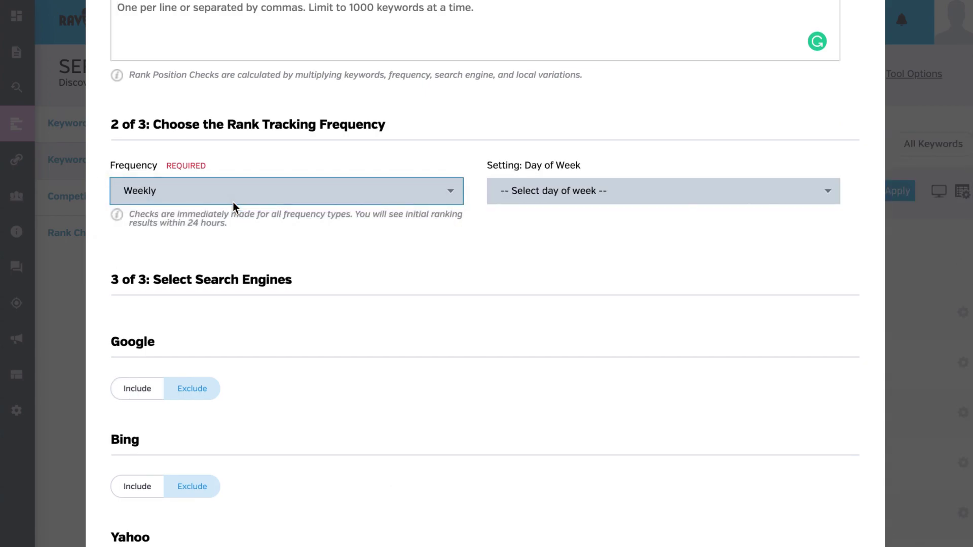
scroll(232, 202, down, 4)
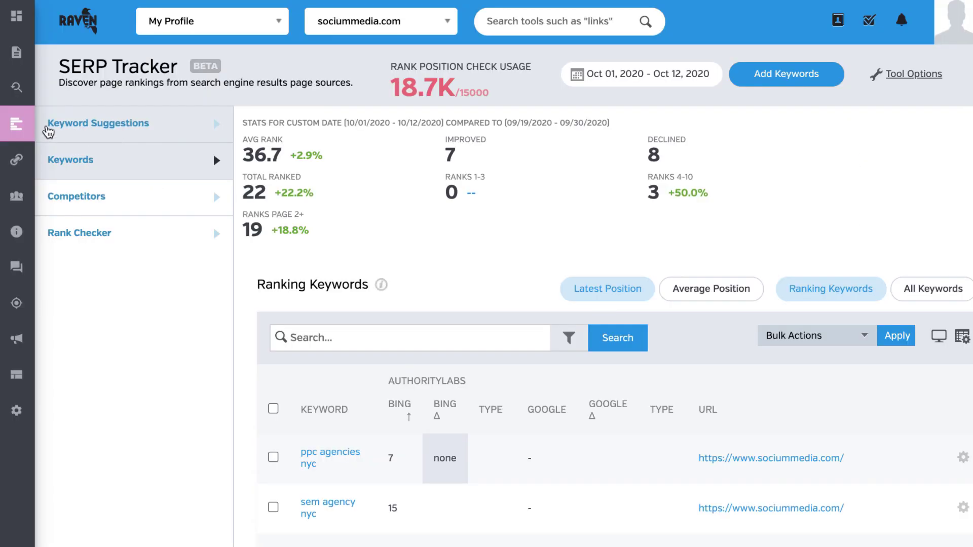
mouse_move(24, 128)
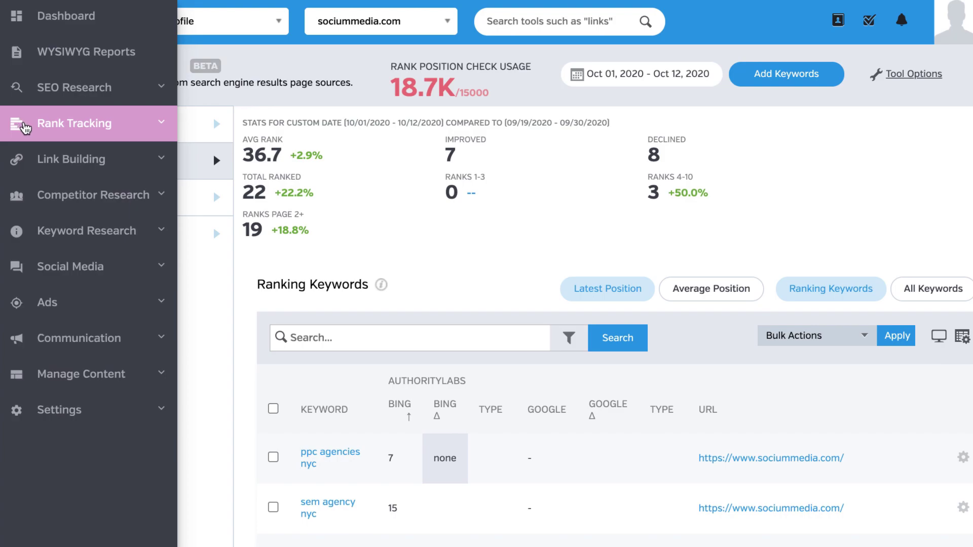
Rename the rank positions section to 'Keyword Ranking'.
click(117, 50)
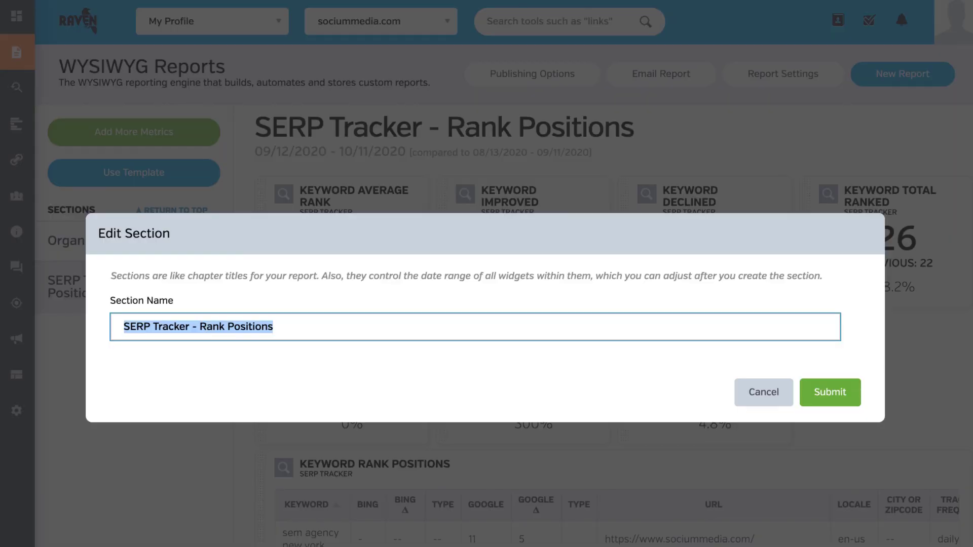
text(Keyword Ranking)
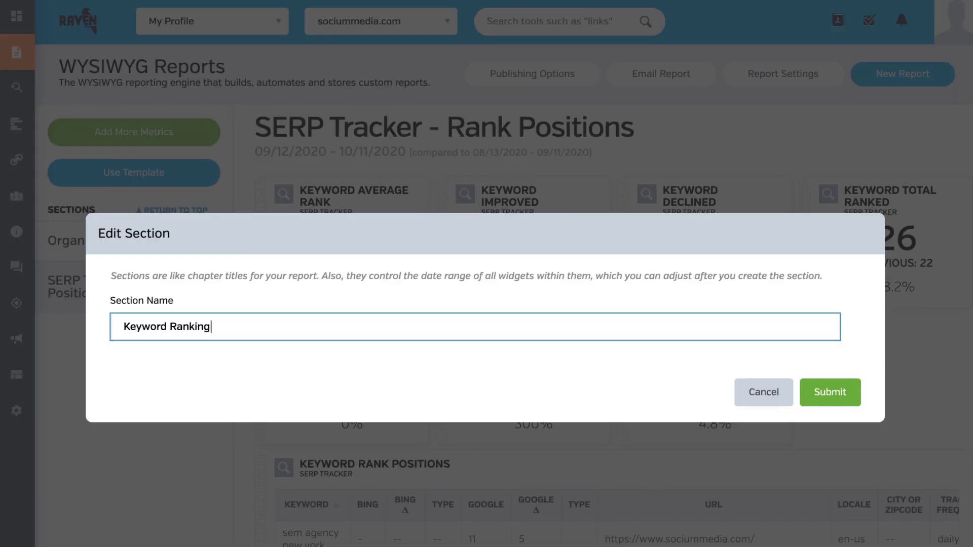
click(831, 392)
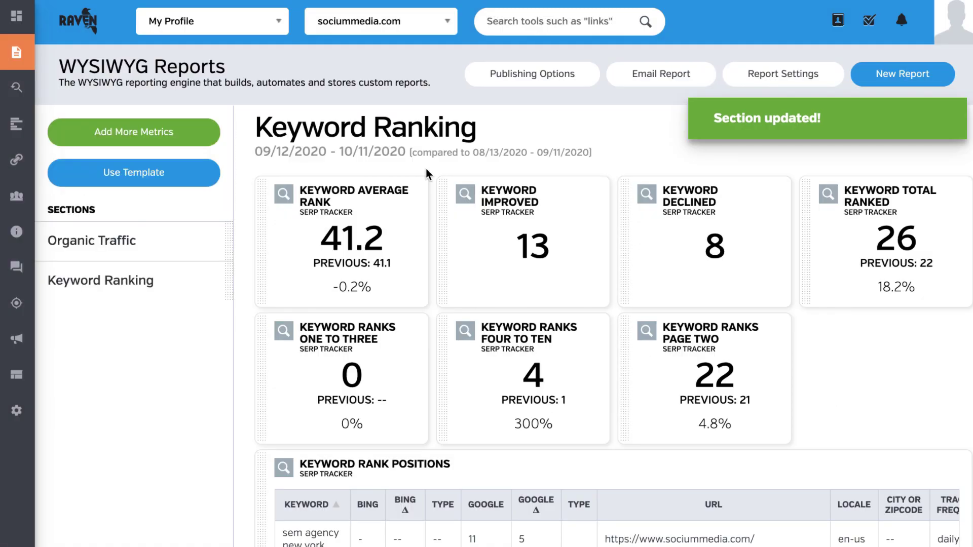
Set the section's range to Last 30 Days with the date range hidden, and save.
click(369, 150)
click(173, 294)
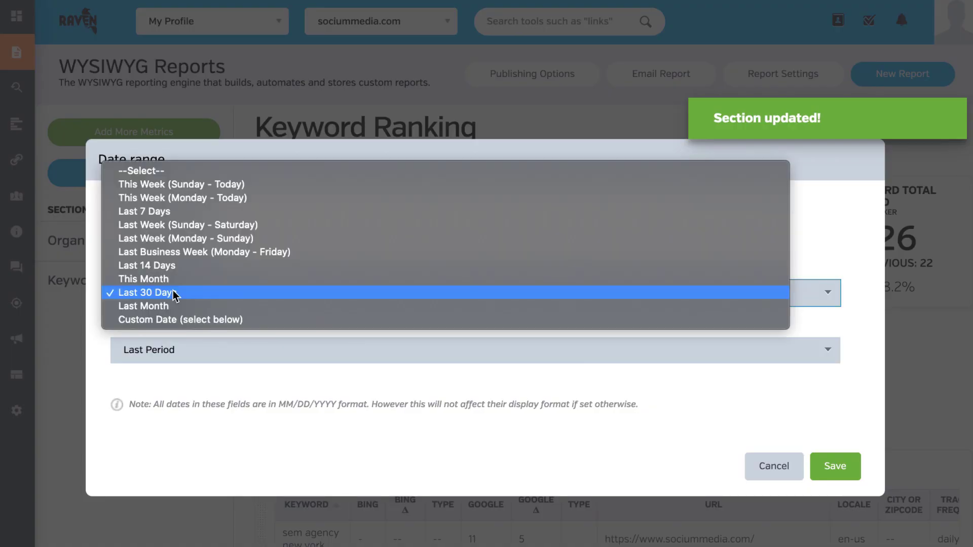
click(173, 294)
click(150, 231)
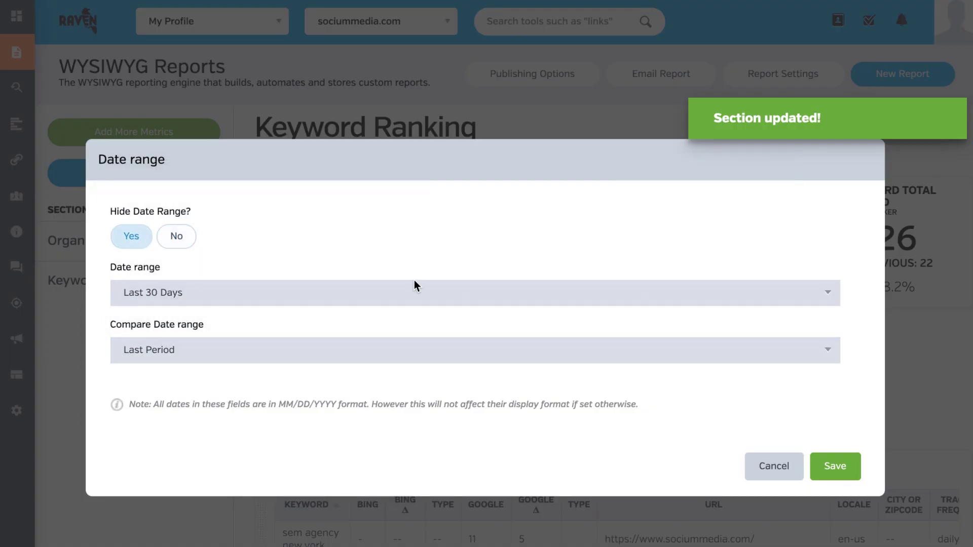
click(831, 460)
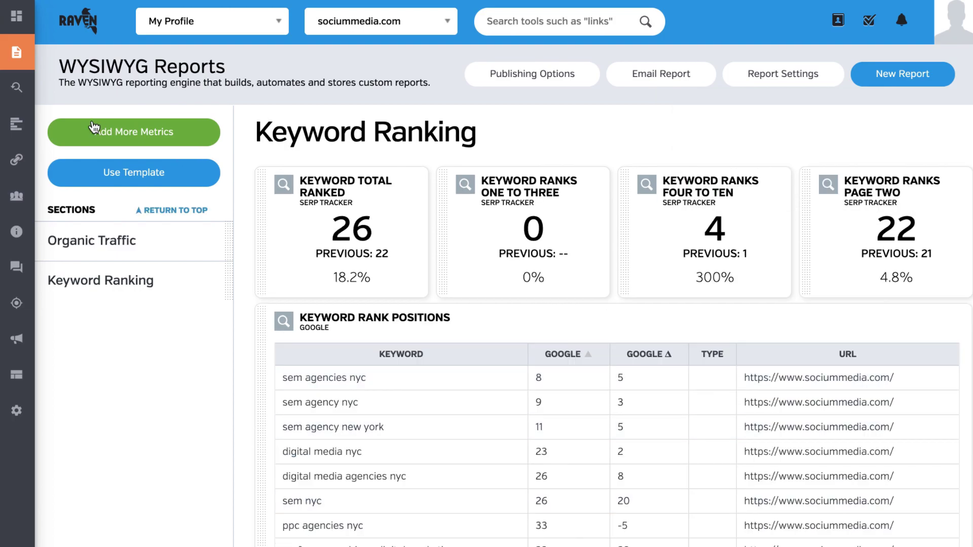
mouse_move(21, 210)
Run Backlink Explorer on sociummedia.com, adding a 447-backlink history entry.
mouse_move(25, 133)
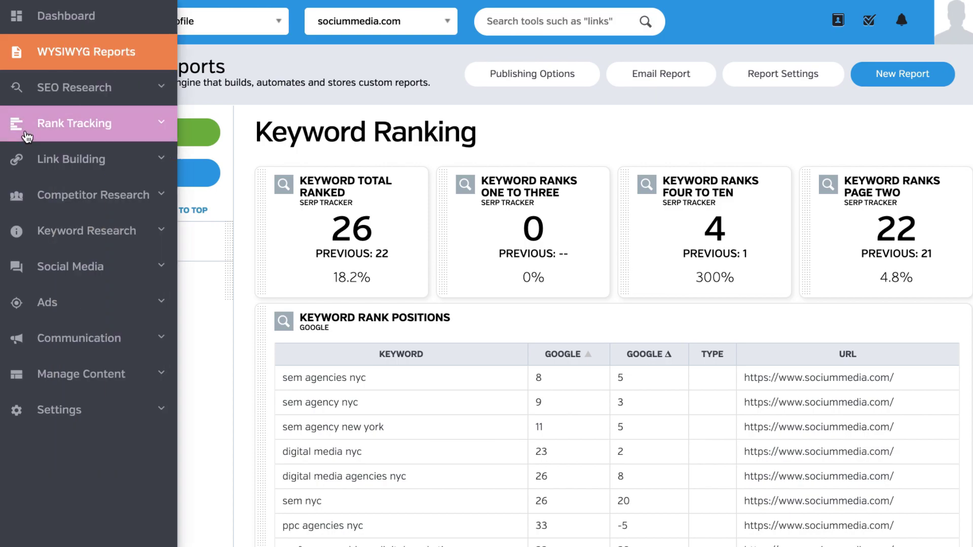
click(80, 159)
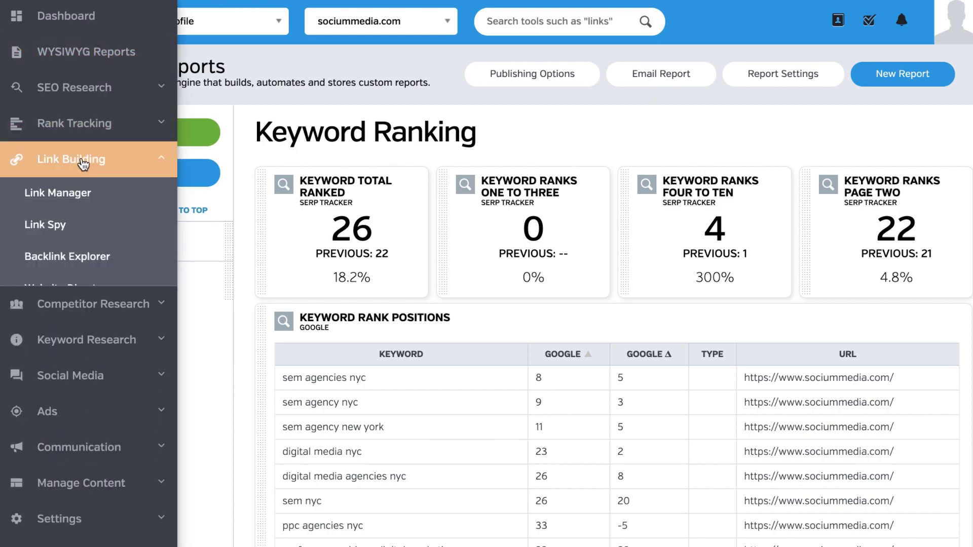
click(76, 258)
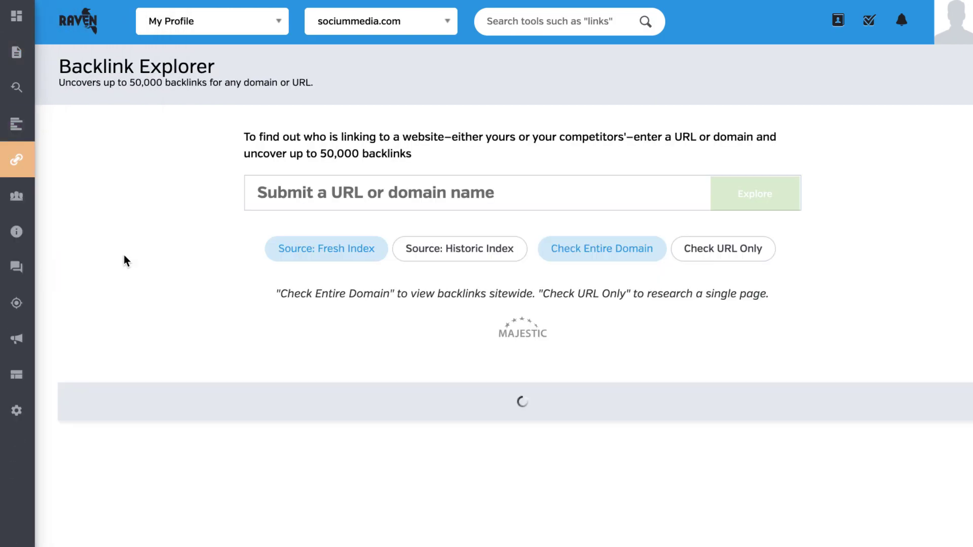
click(272, 193)
text(s)
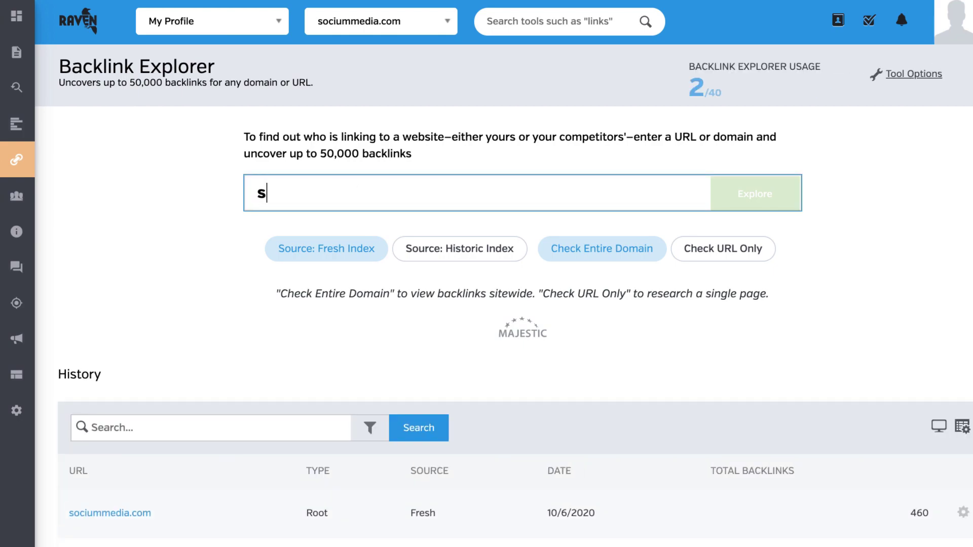
text(ociummedia.c)
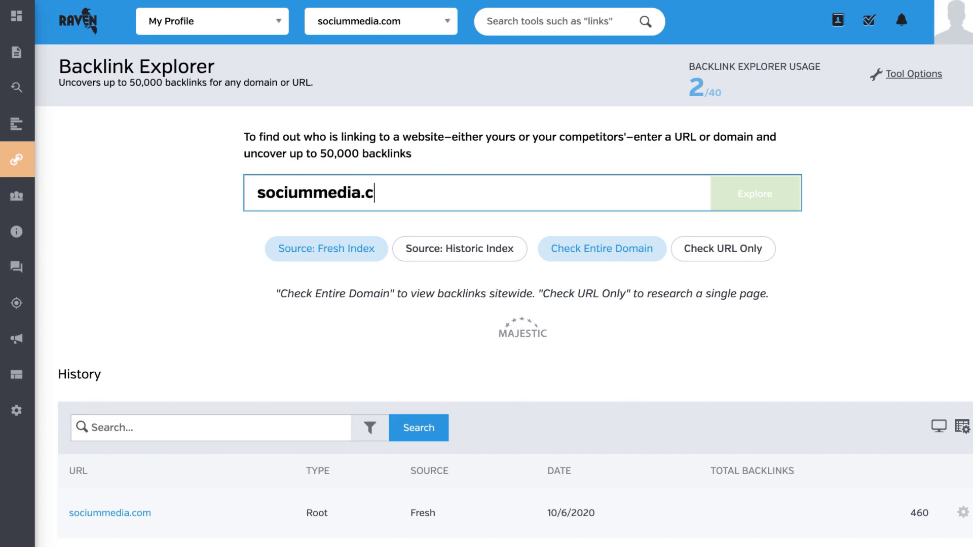
text(om)
click(763, 196)
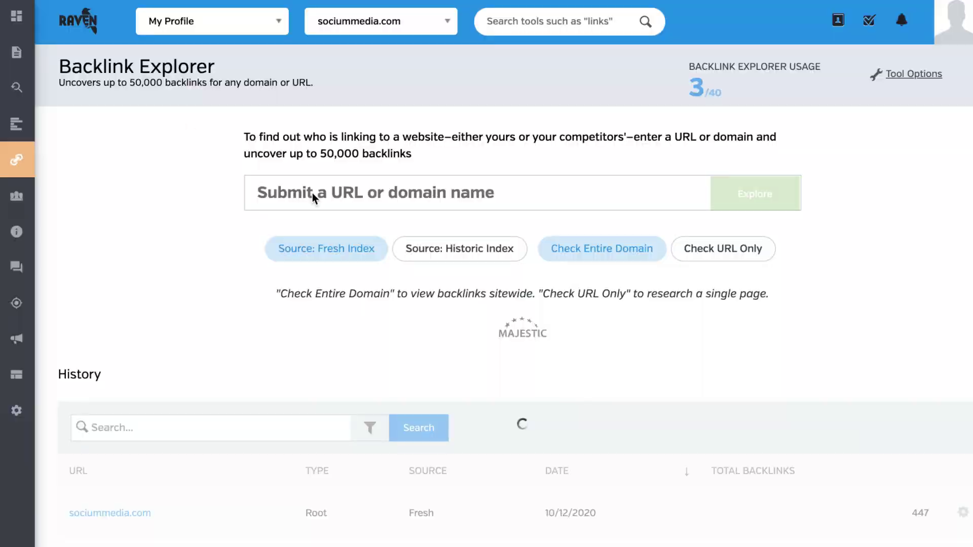
Reopen the sociummedia.com report and add the Backlink Report widget group to it.
click(35, 56)
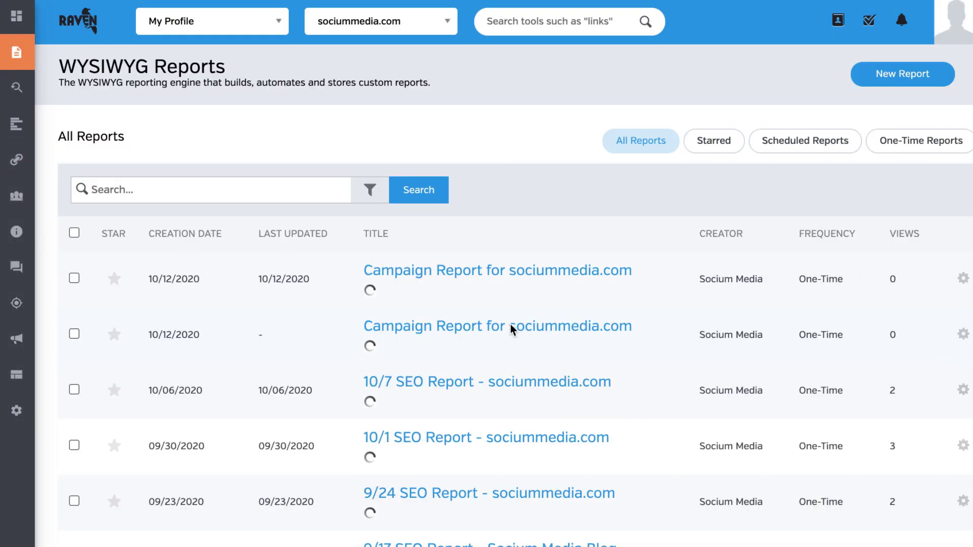
click(551, 274)
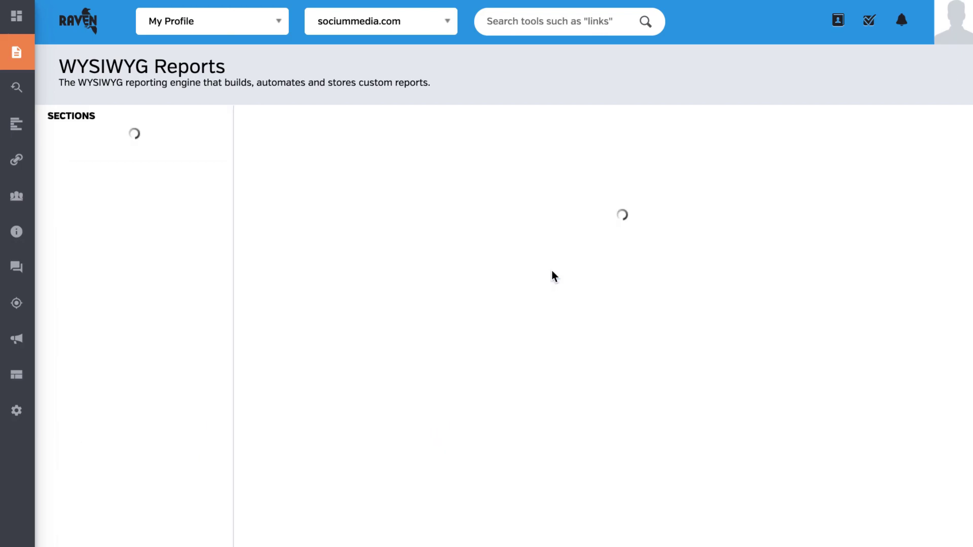
click(95, 134)
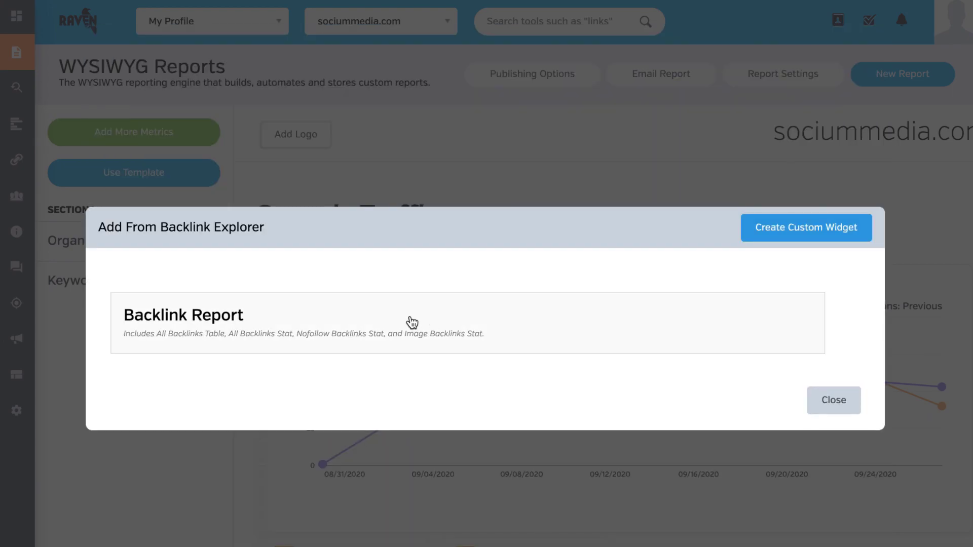
click(411, 322)
click(174, 323)
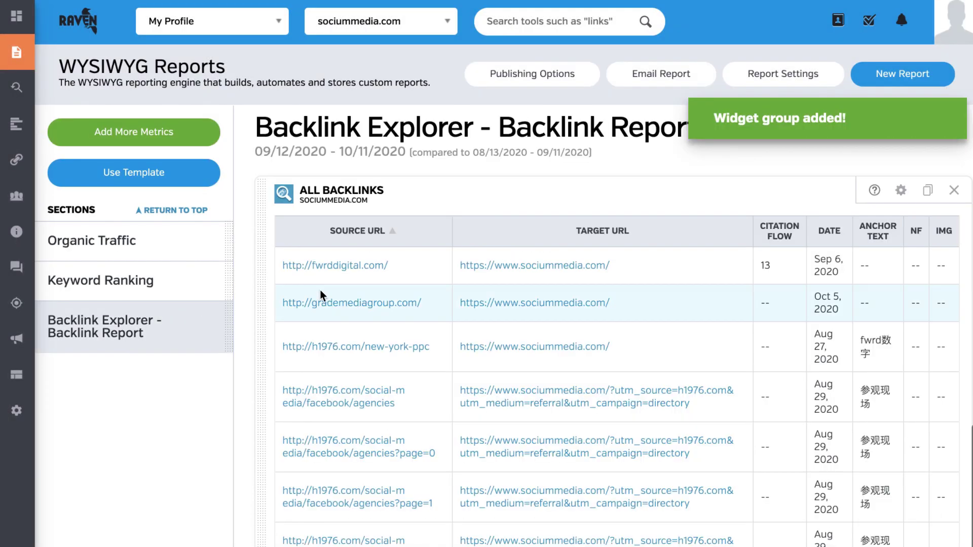
Remove the Backlink Explorer prefix so the new section is named 'Backlink Report'.
click(431, 129)
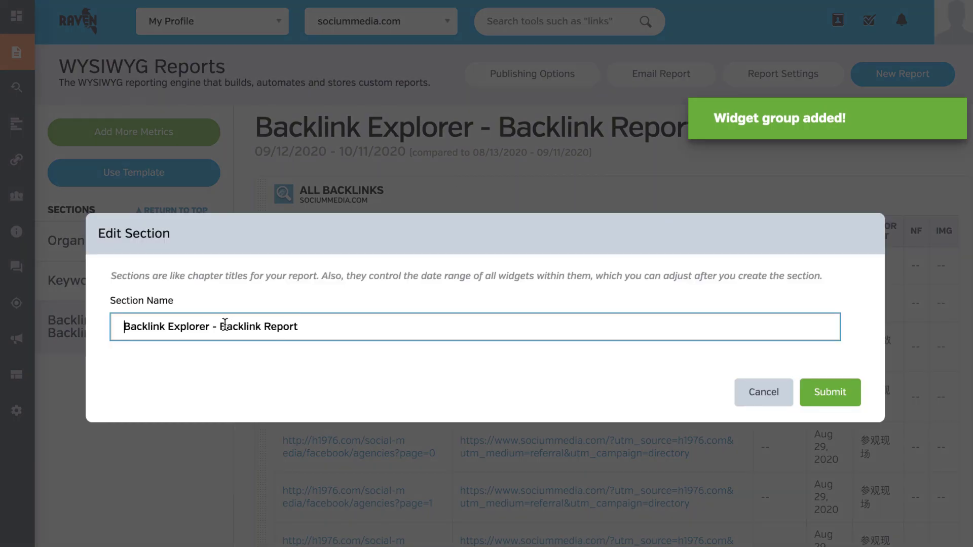
drag(224, 324, 49, 327)
key(BackSpace)
key(Return)
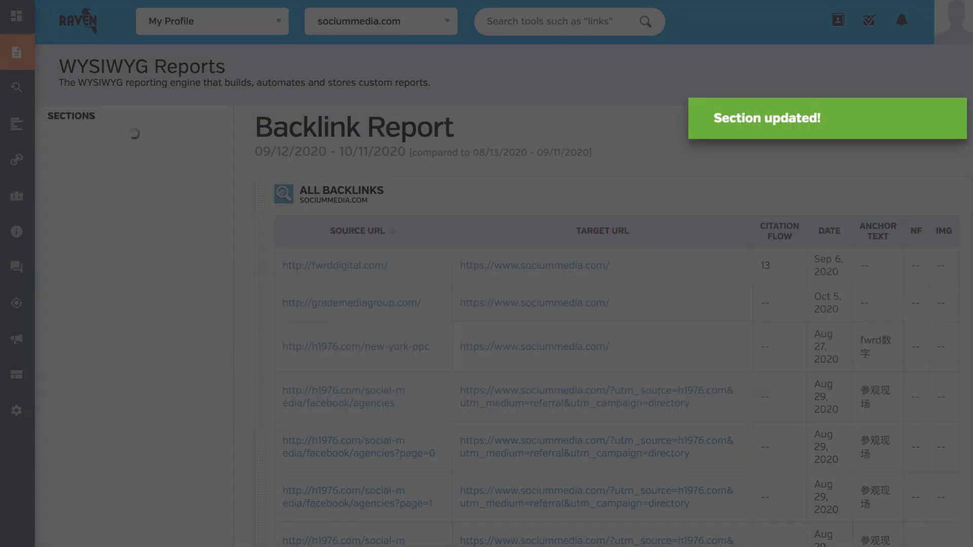
Set Hide Date Range? to Yes for the Backlink Report section and save.
click(319, 151)
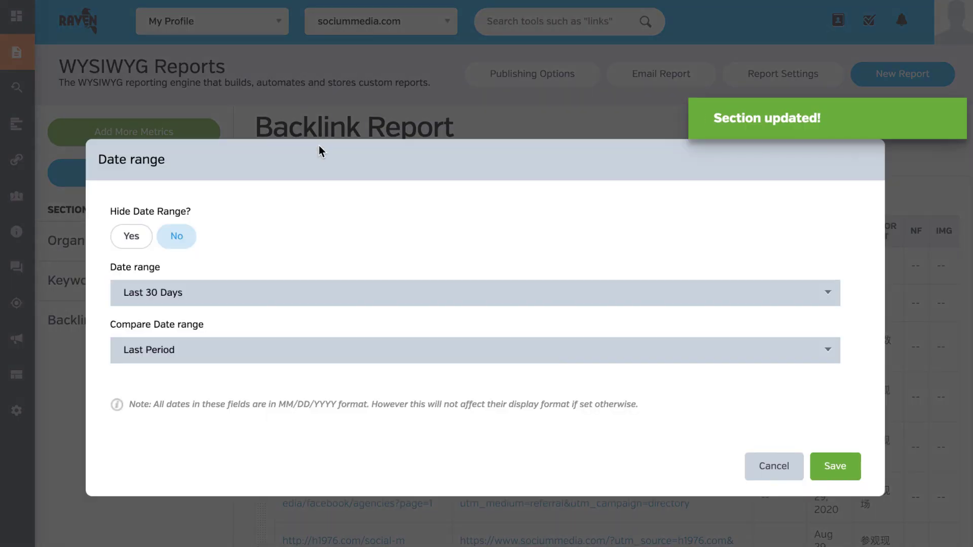
click(150, 236)
click(834, 466)
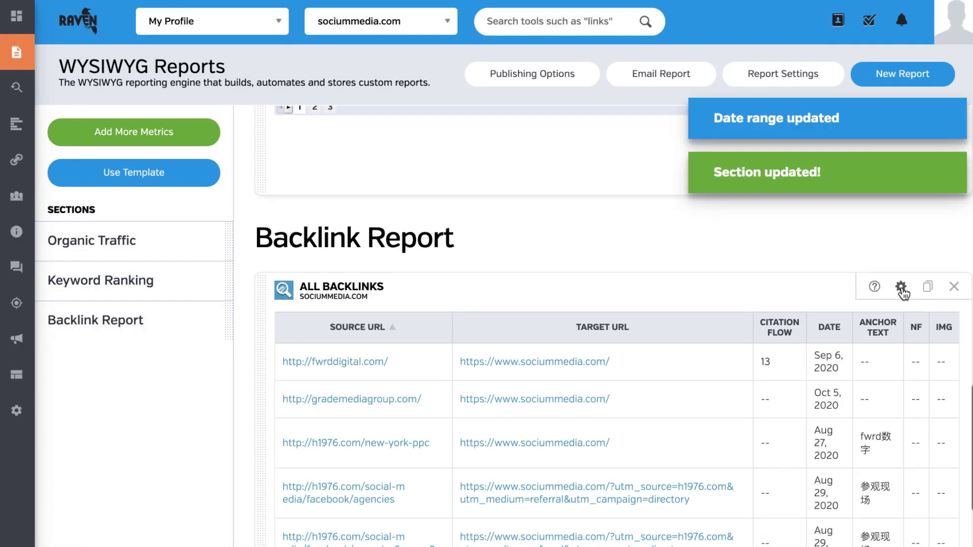
Remove the Citation Flow and NF columns from the All Backlinks table.
click(901, 286)
scroll(449, 250, down, 2)
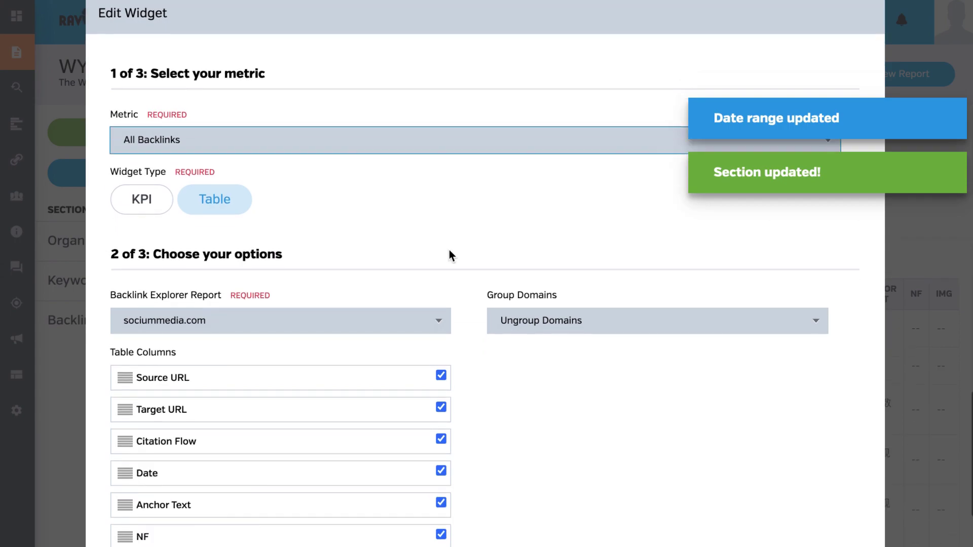
scroll(449, 250, down, 1)
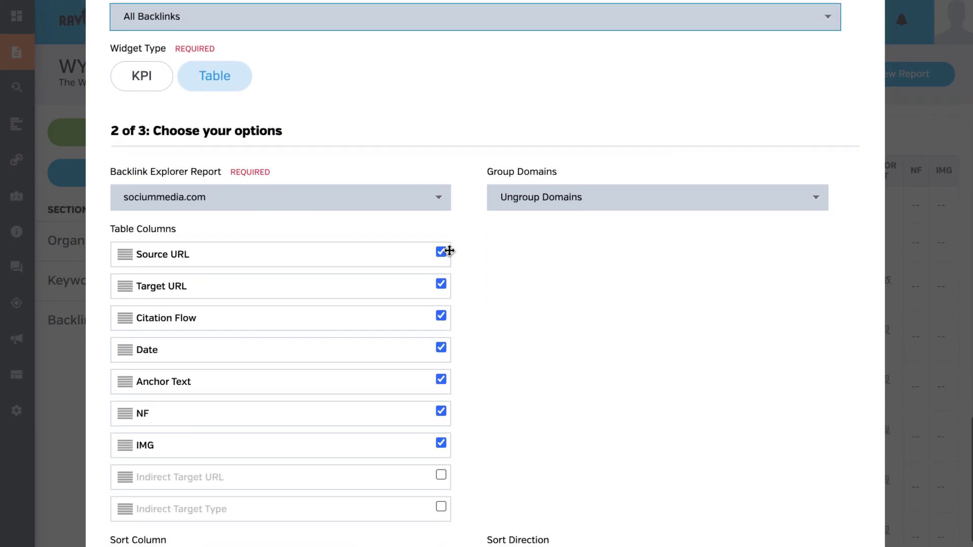
click(442, 315)
click(441, 411)
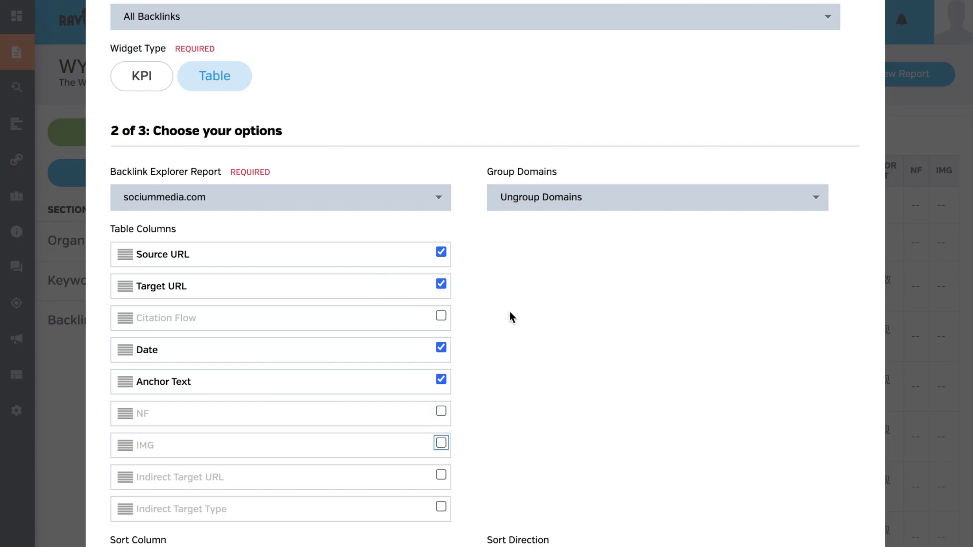
Sort the All Backlinks table by Date descending with up to 500 results, and apply.
scroll(510, 311, down, 1)
click(313, 510)
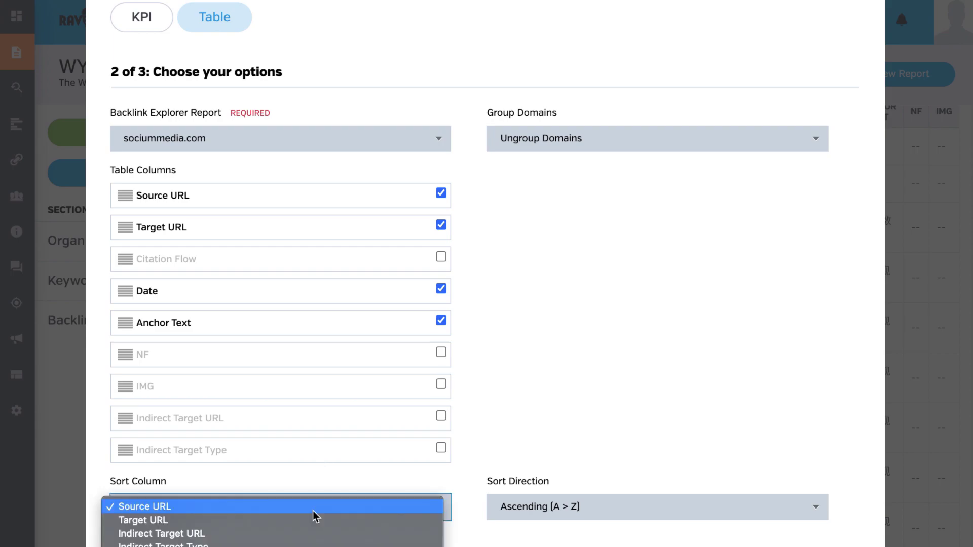
click(273, 543)
click(535, 509)
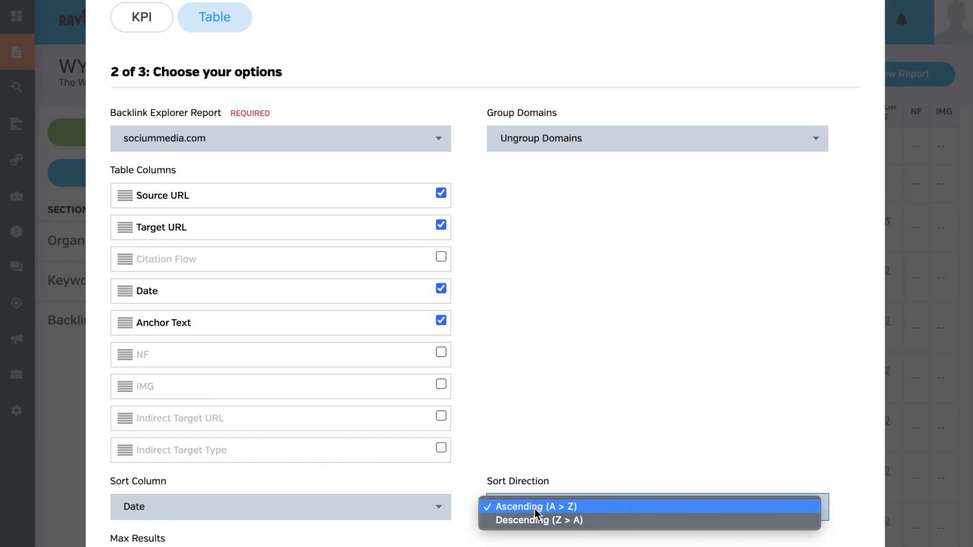
click(546, 525)
click(280, 546)
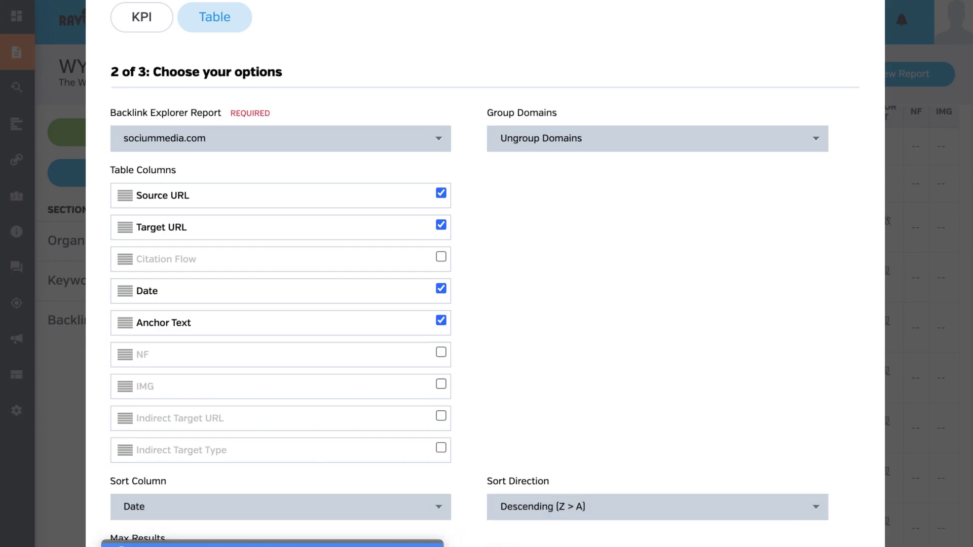
click(281, 545)
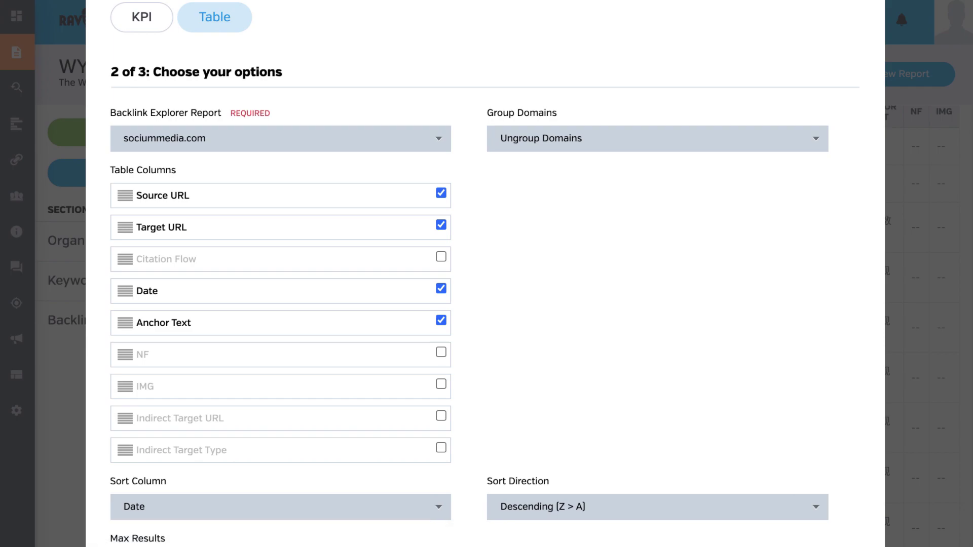
scroll(531, 274, down, 3)
scroll(500, 272, down, 3)
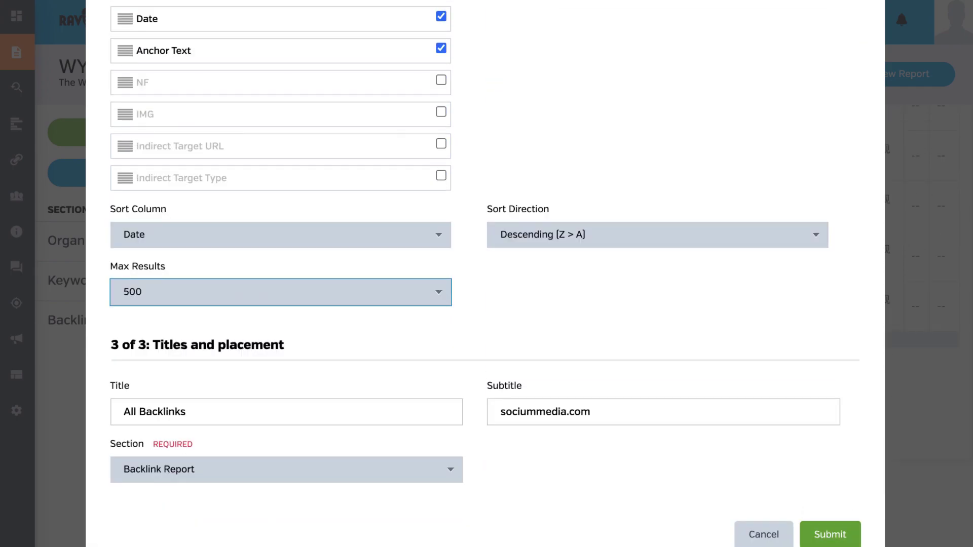
click(845, 543)
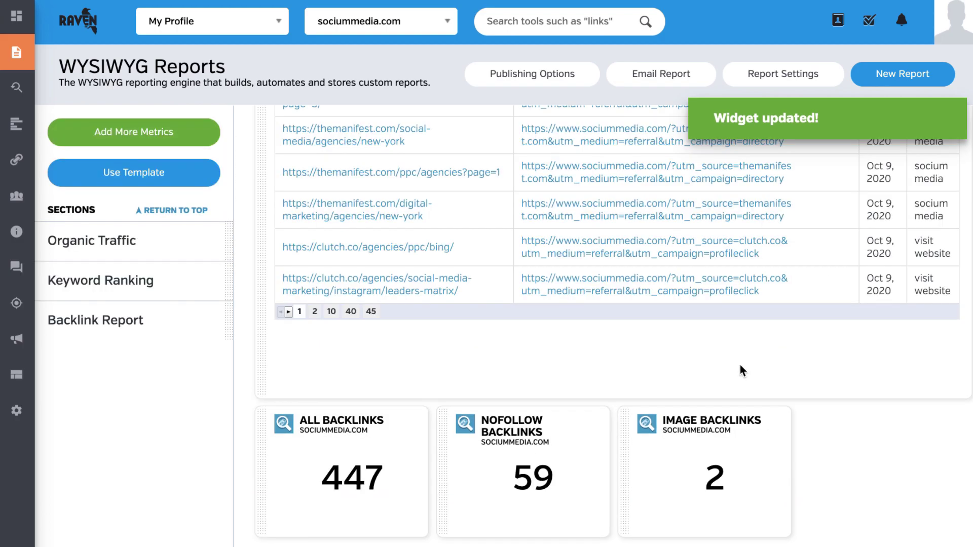
scroll(740, 365, up, 6)
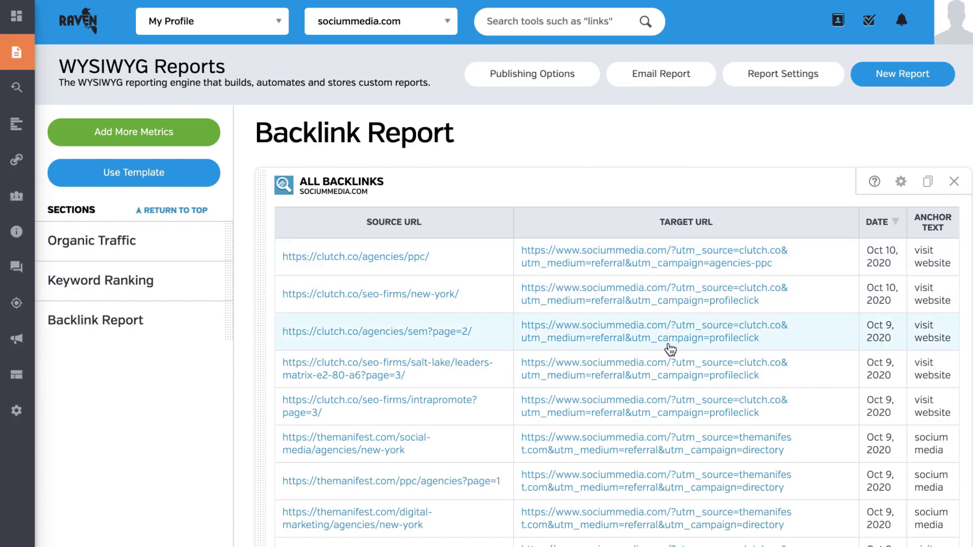
scroll(669, 350, up, 2)
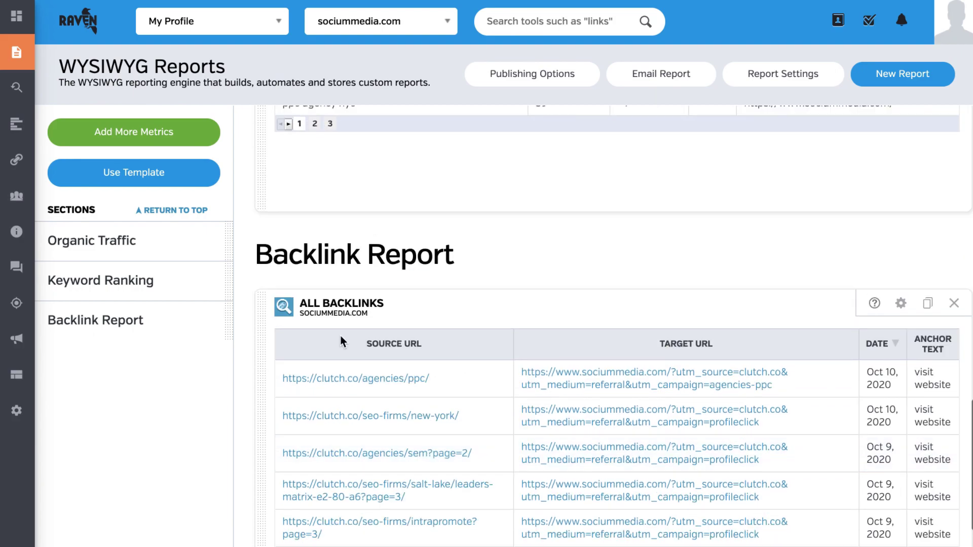
scroll(648, 318, down, 8)
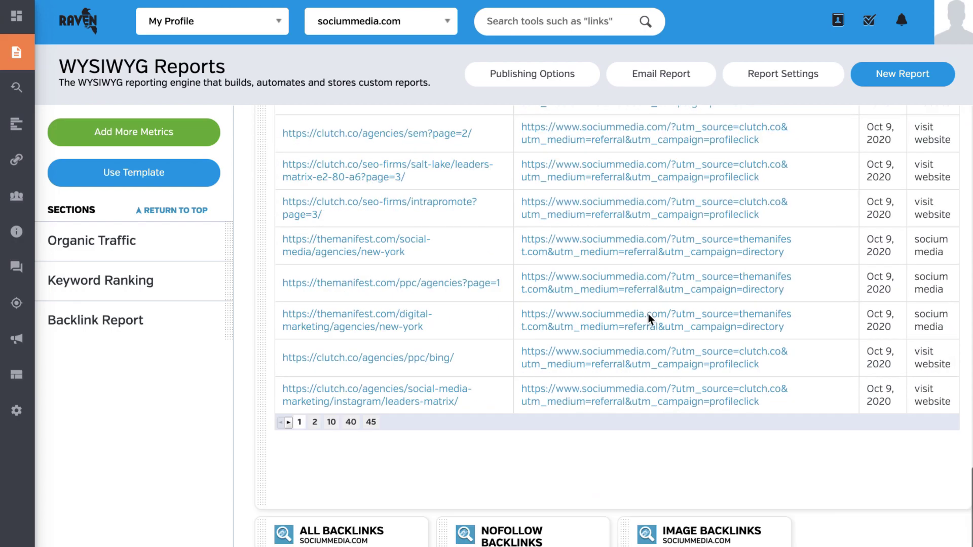
Add a custom Site Performance widget showing Domain Authority to the Backlink Report section.
click(183, 129)
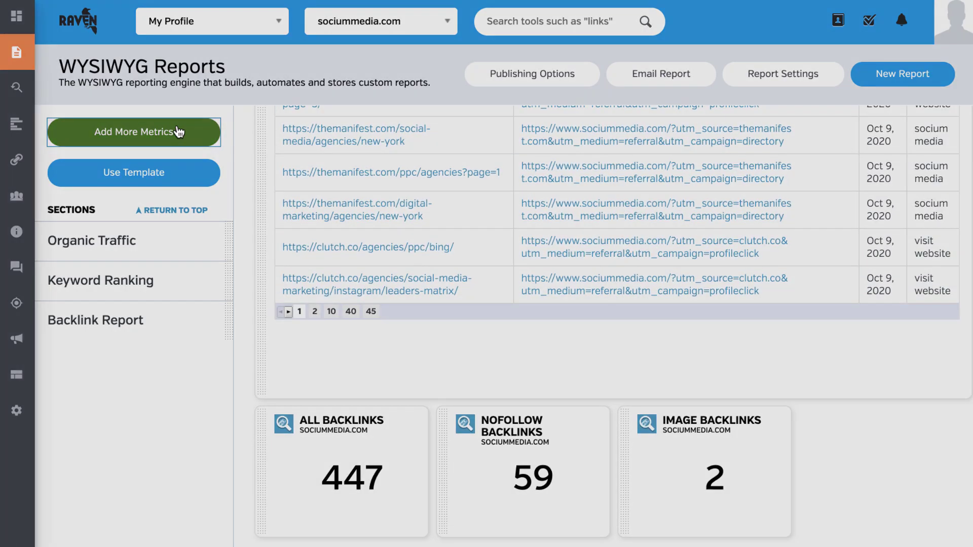
scroll(241, 198, down, 3)
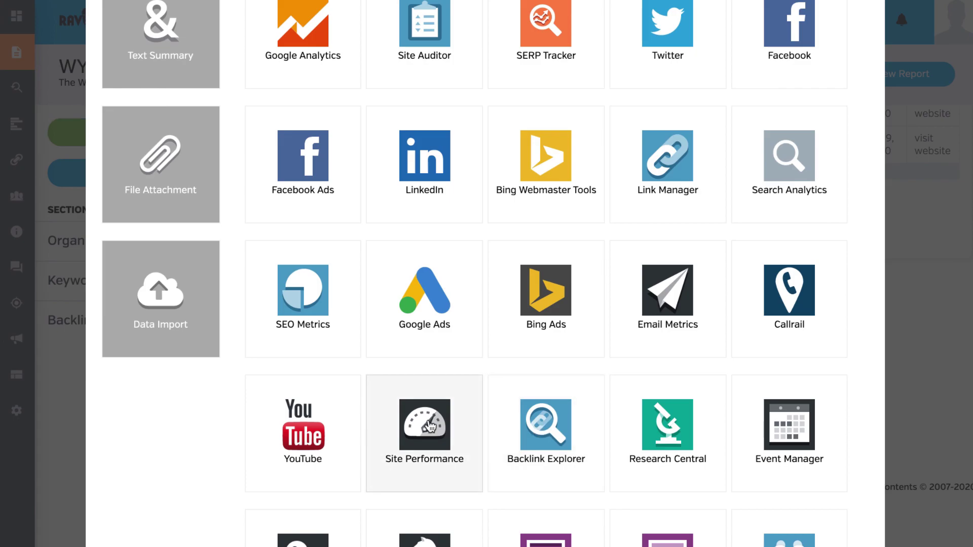
click(429, 421)
click(844, 203)
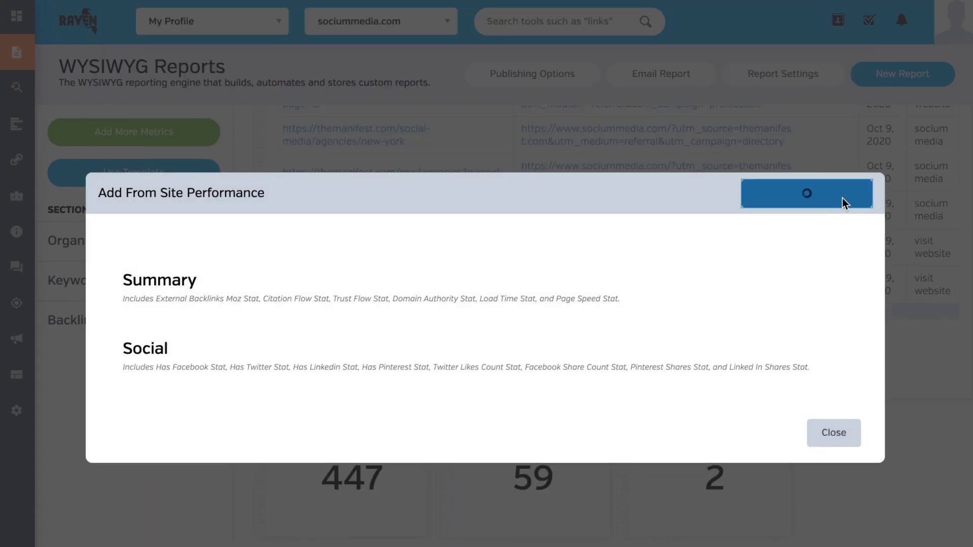
click(433, 347)
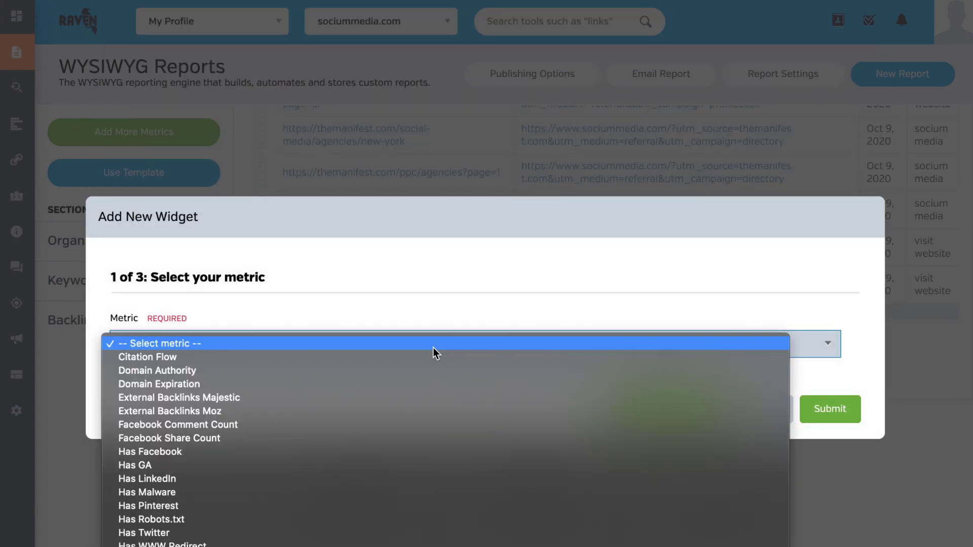
click(312, 370)
scroll(643, 450, down, 6)
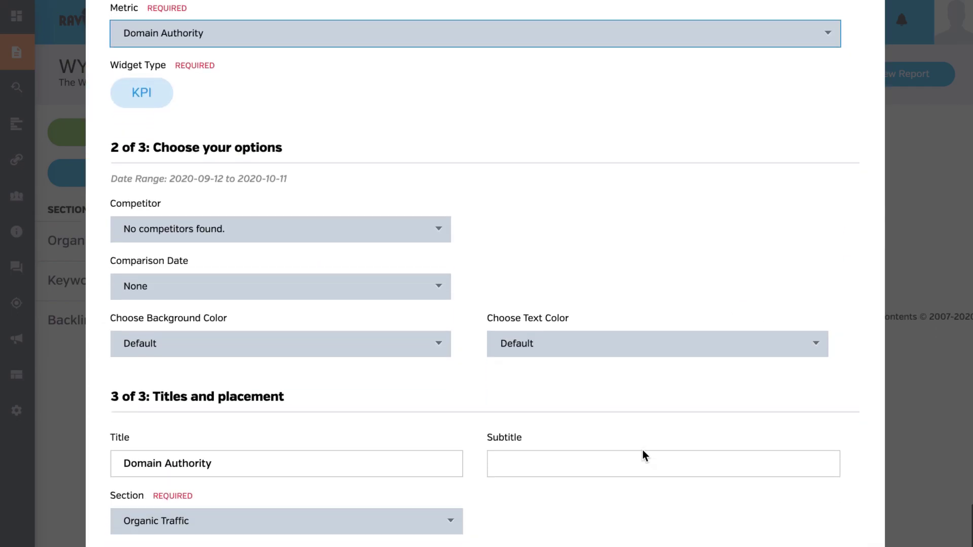
click(304, 530)
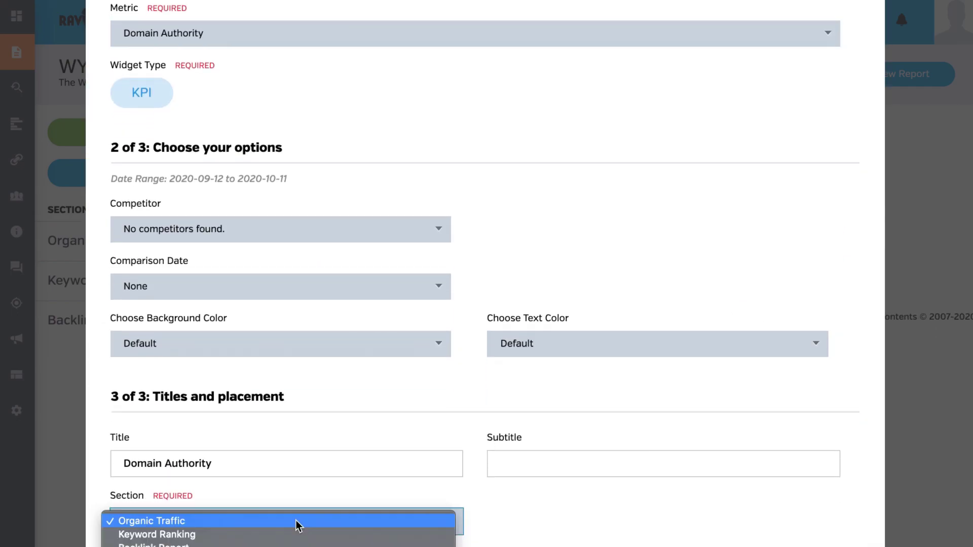
click(285, 545)
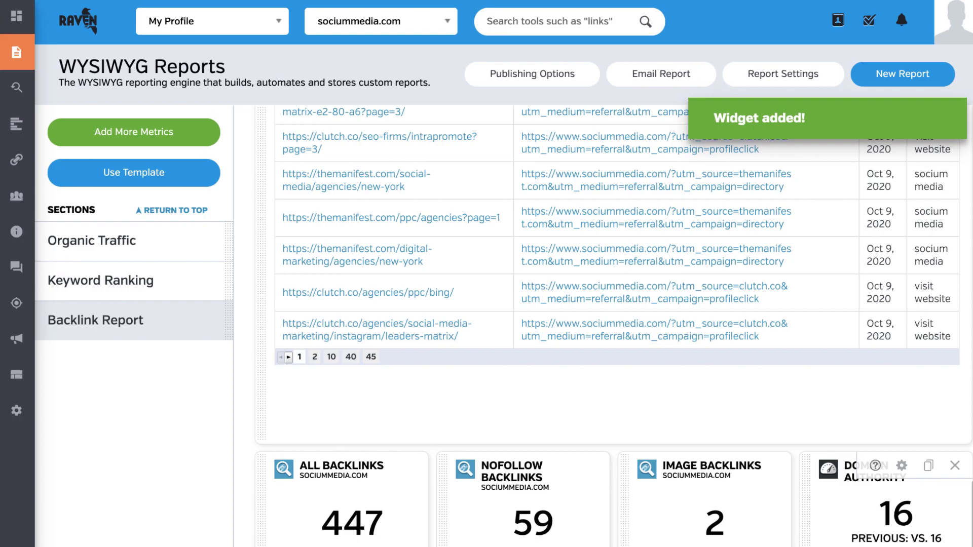
Scroll back up the report and jump to the Organic Traffic section.
scroll(869, 512, up, 6)
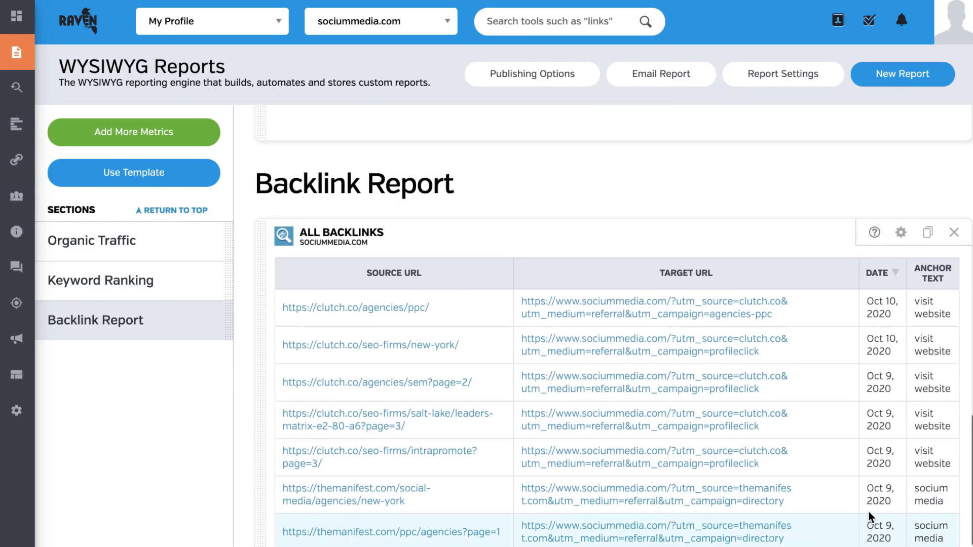
scroll(720, 202, up, 4)
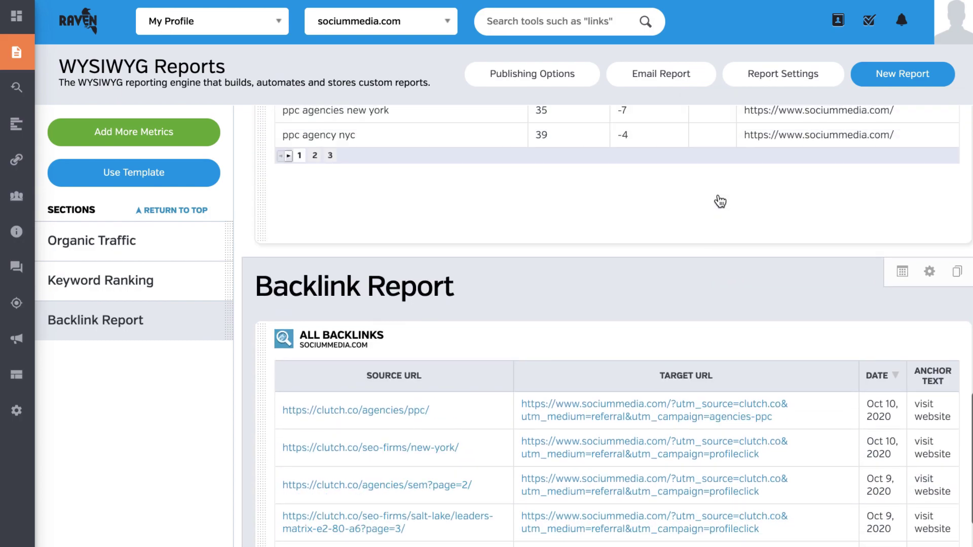
scroll(719, 202, up, 6)
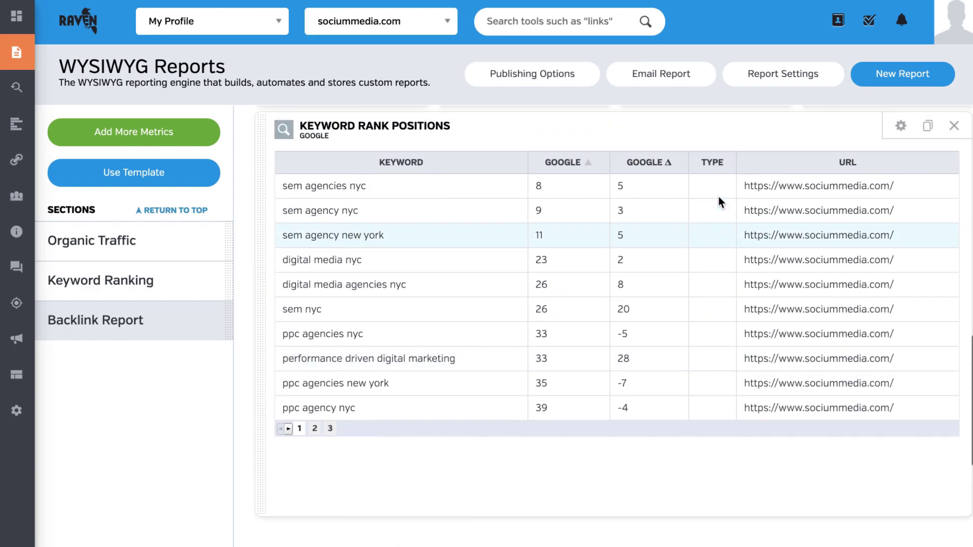
scroll(719, 196, up, 10)
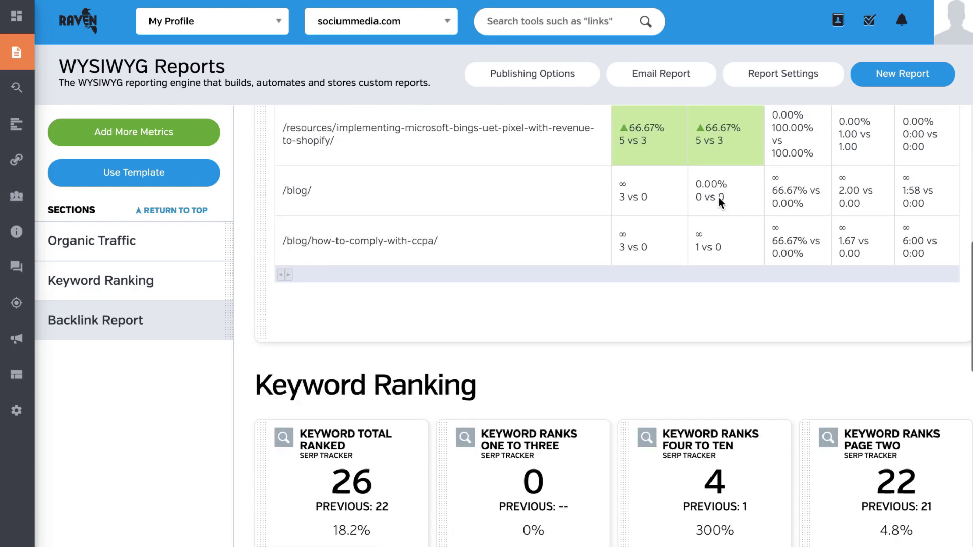
scroll(719, 197, up, 5)
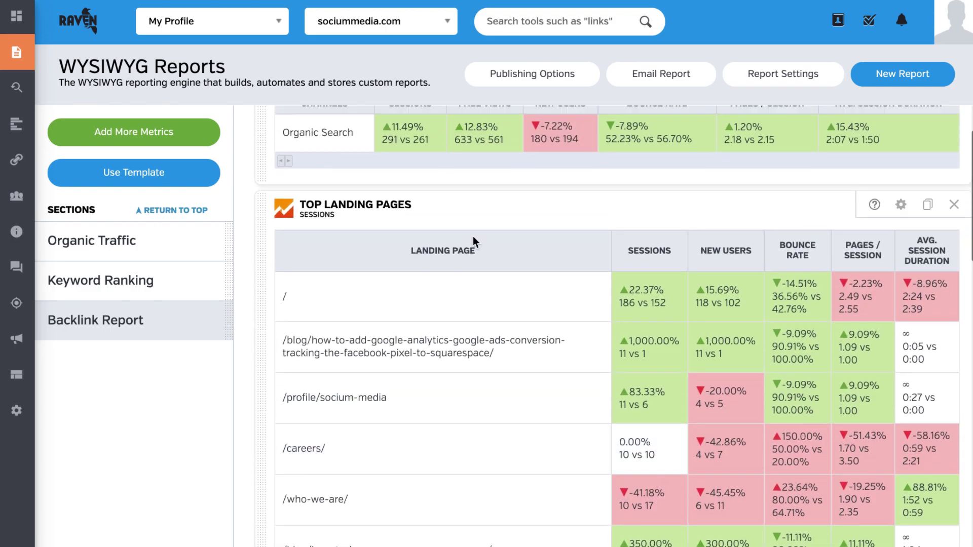
scroll(426, 287, up, 8)
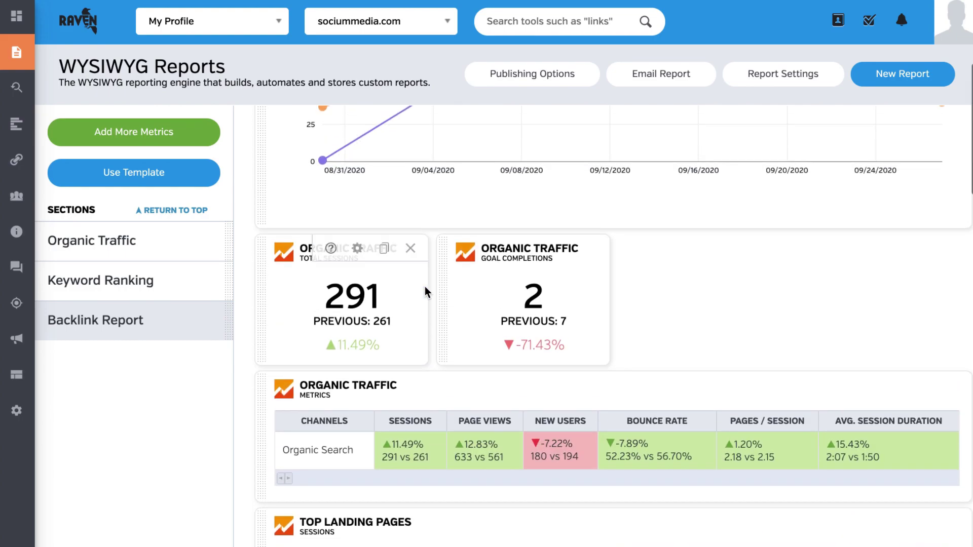
scroll(424, 292, up, 1)
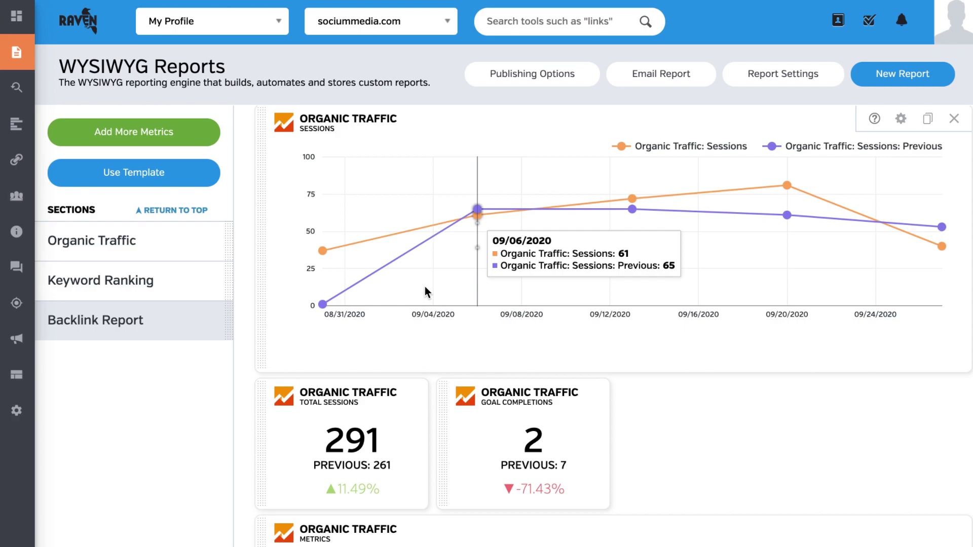
click(133, 242)
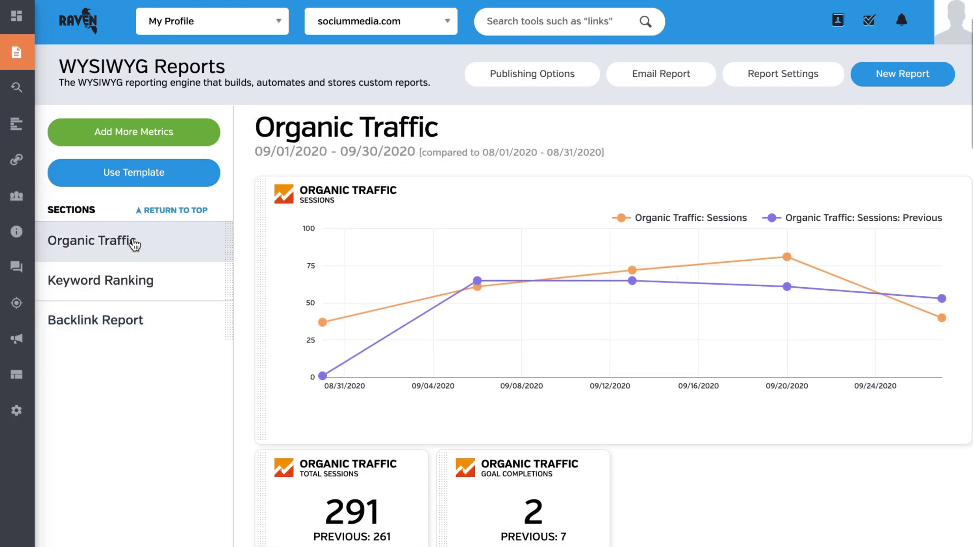